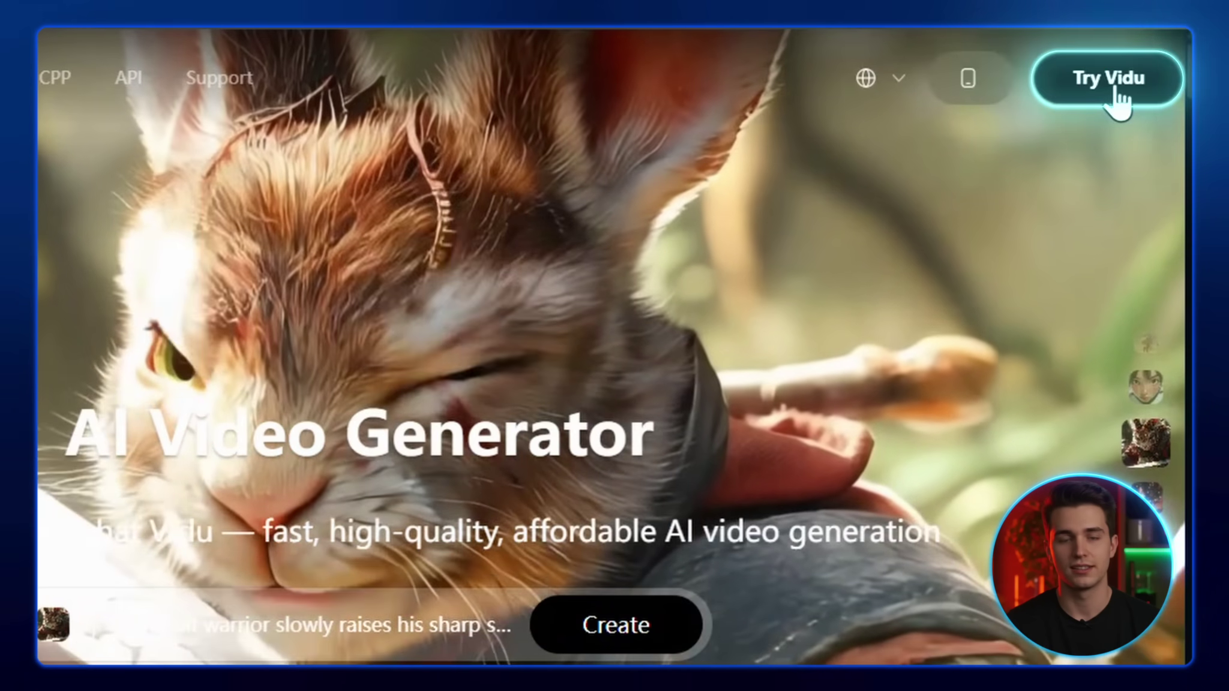
From Try Vidu, sign in to Vidu with the Google account
left_click(1120, 102)
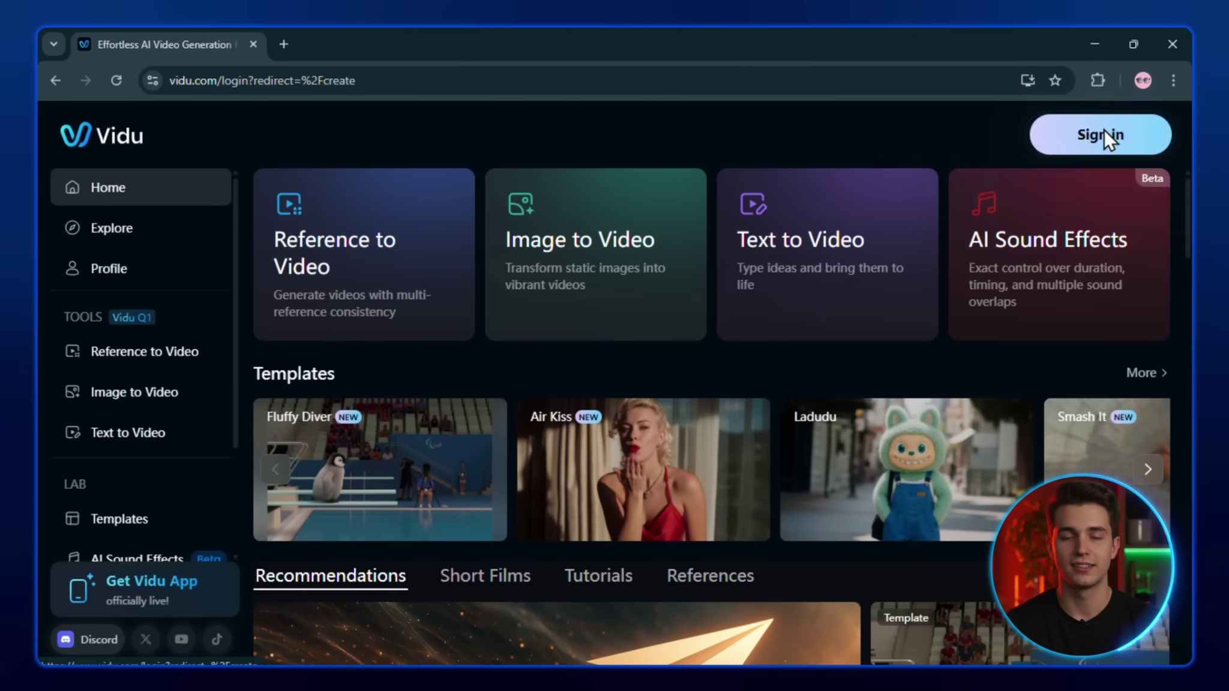
left_click(1104, 136)
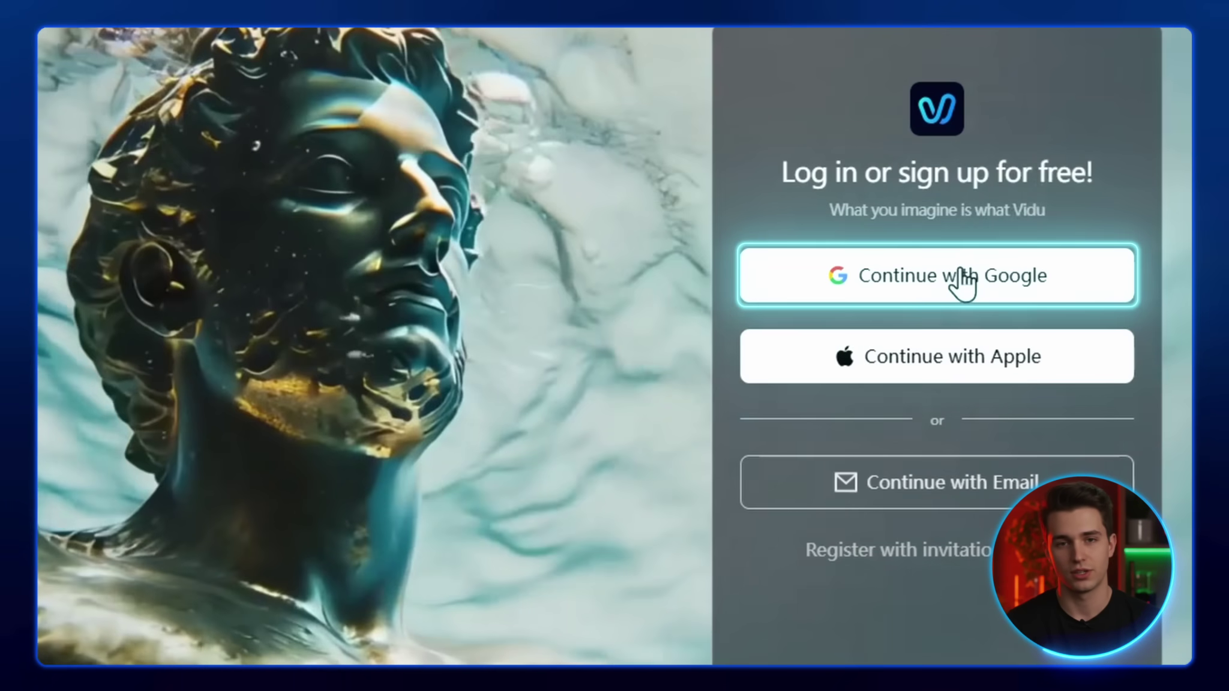
left_click(1018, 298)
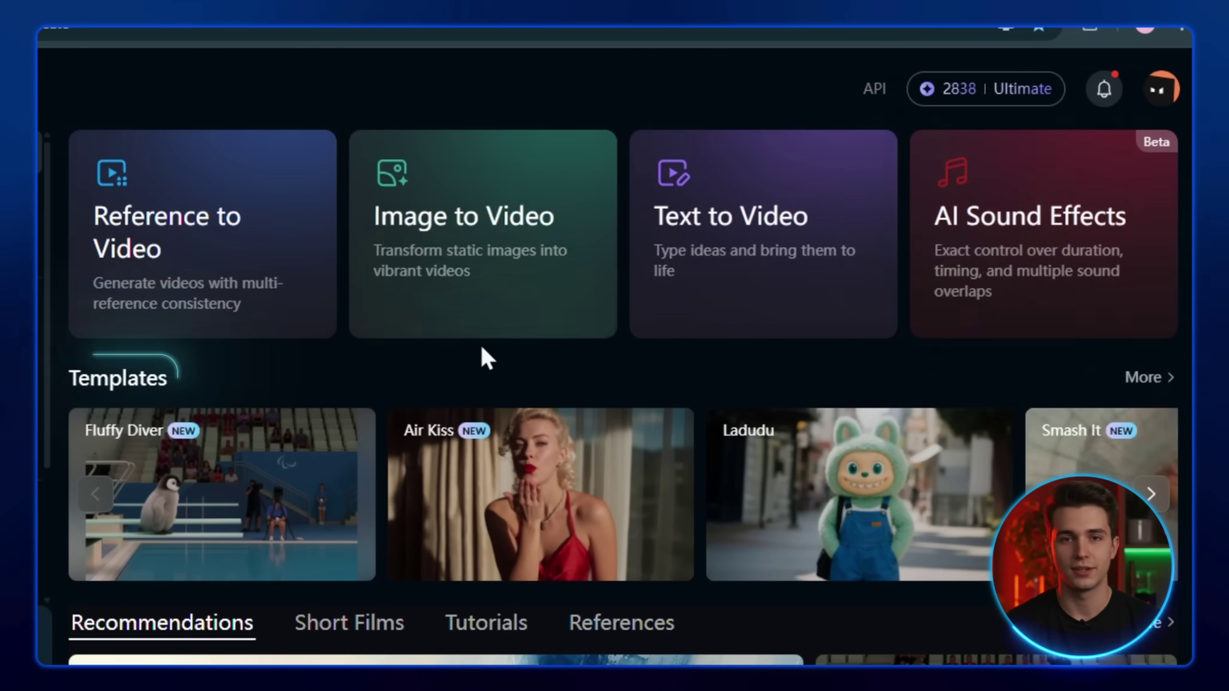
scroll(524, 444, "down", 5)
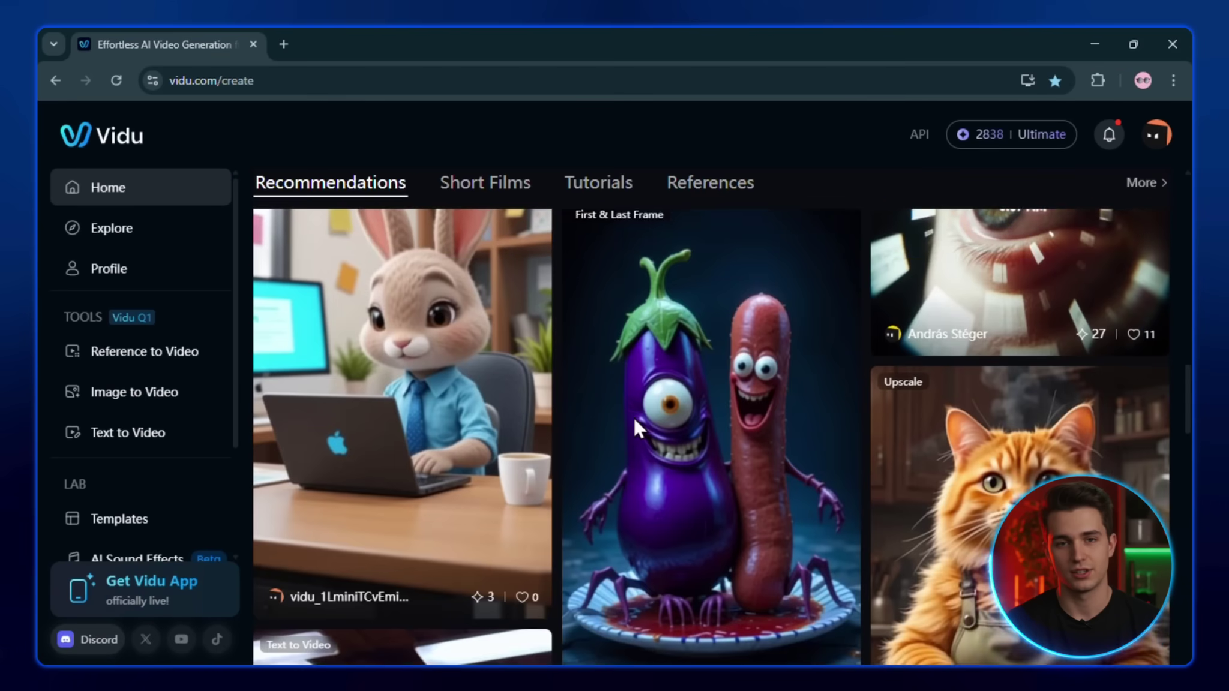
scroll(530, 439, "up", 3)
scroll(634, 417, "up", 2)
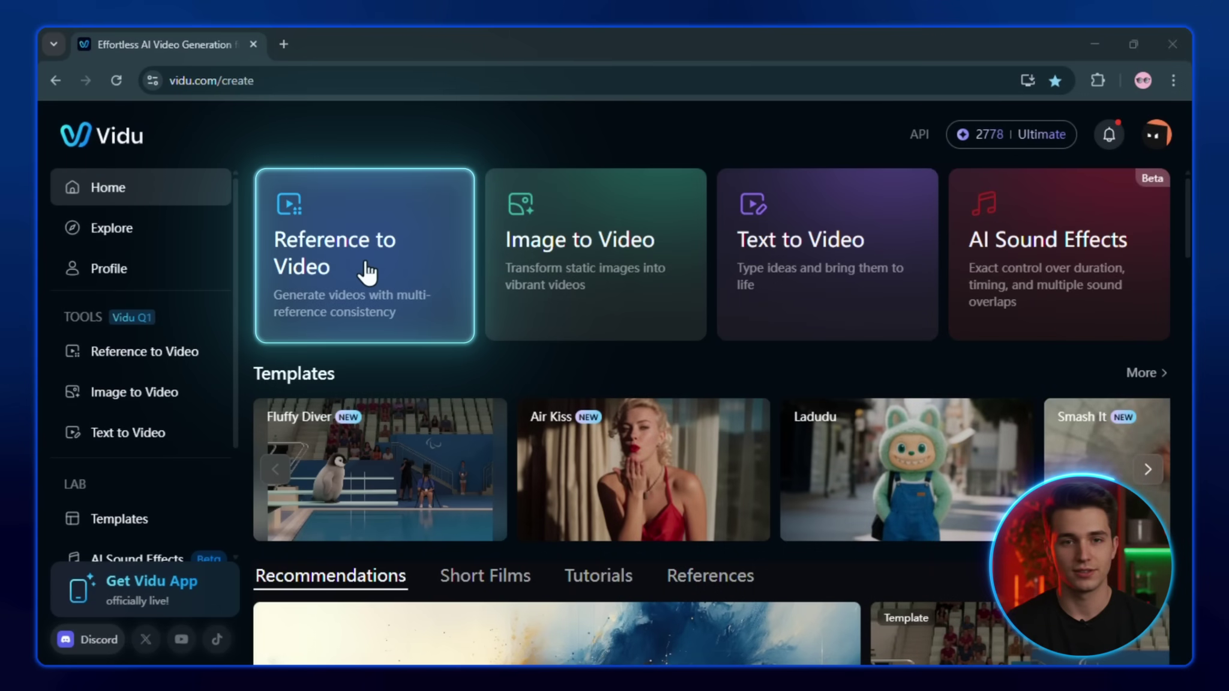
Start a Vidu Q1 Reference to Video job with the woman photo, road image and Funky Pink Leather reference
left_click(365, 264)
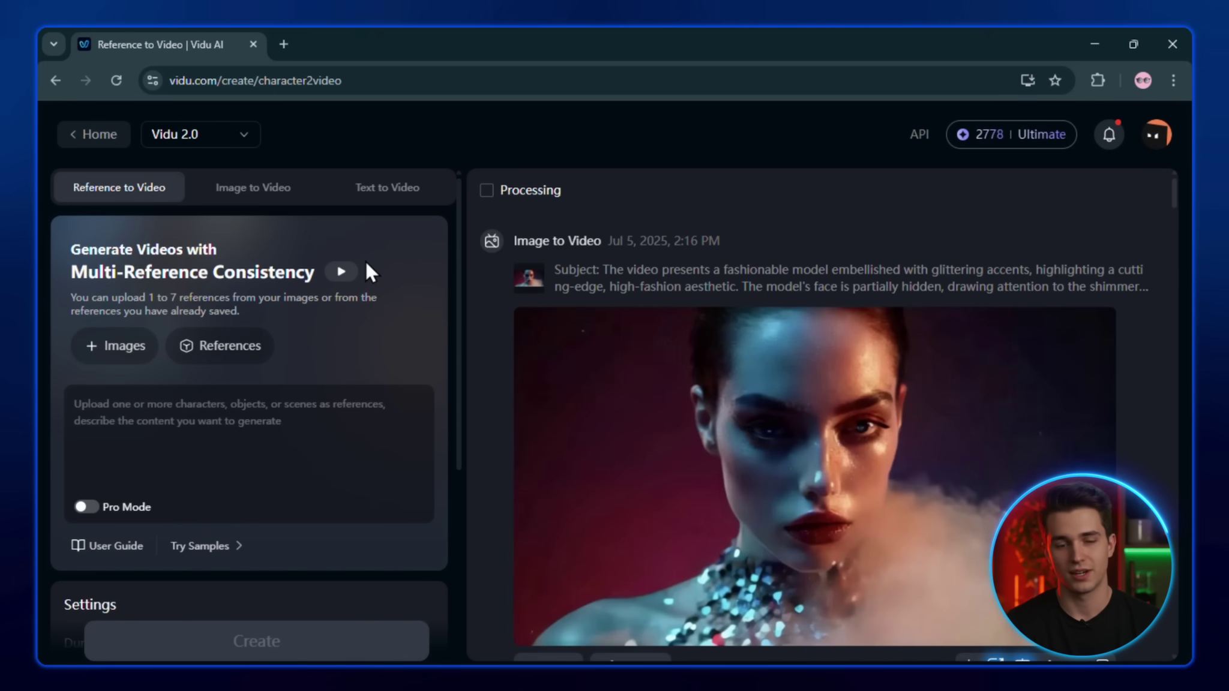
left_click(247, 143)
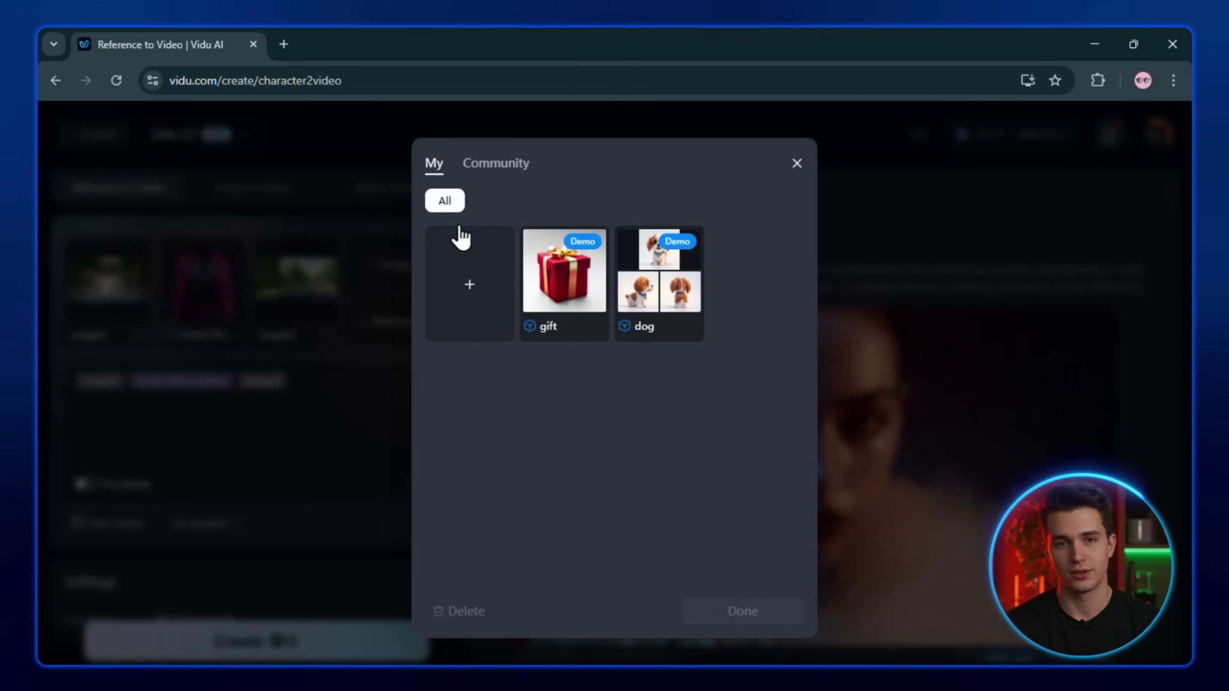
left_click(491, 168)
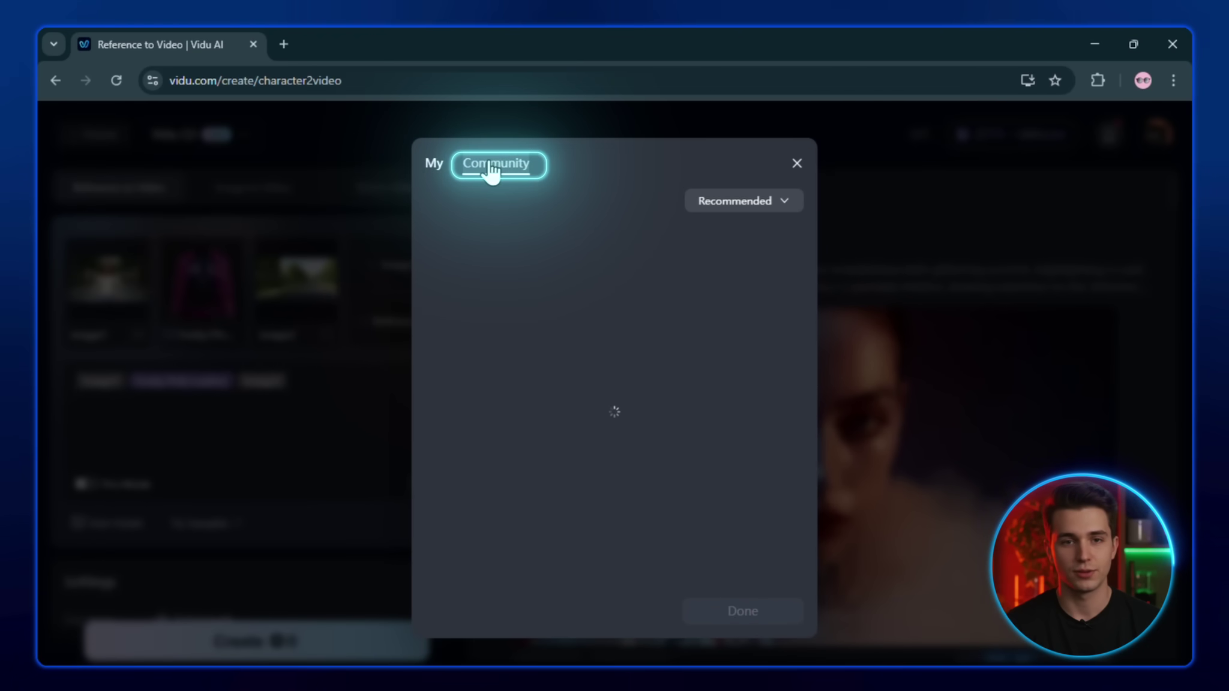
scroll(596, 400, "down", 6)
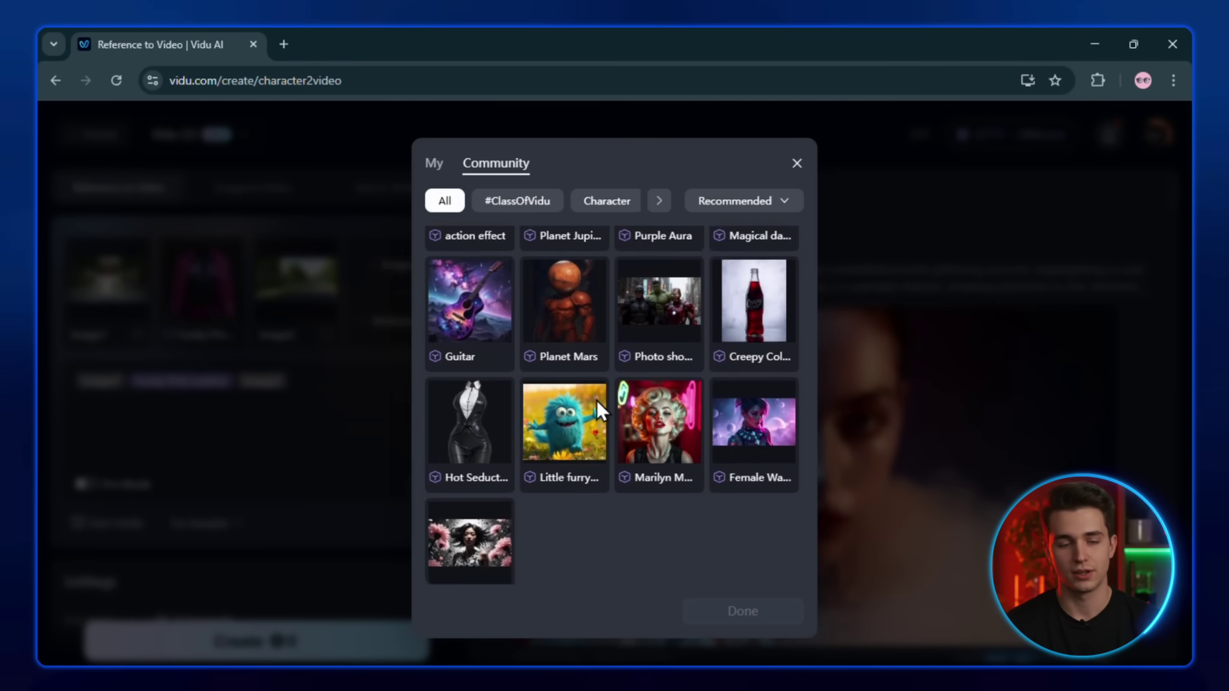
scroll(596, 400, "up", 6)
scroll(597, 207, "right", 5)
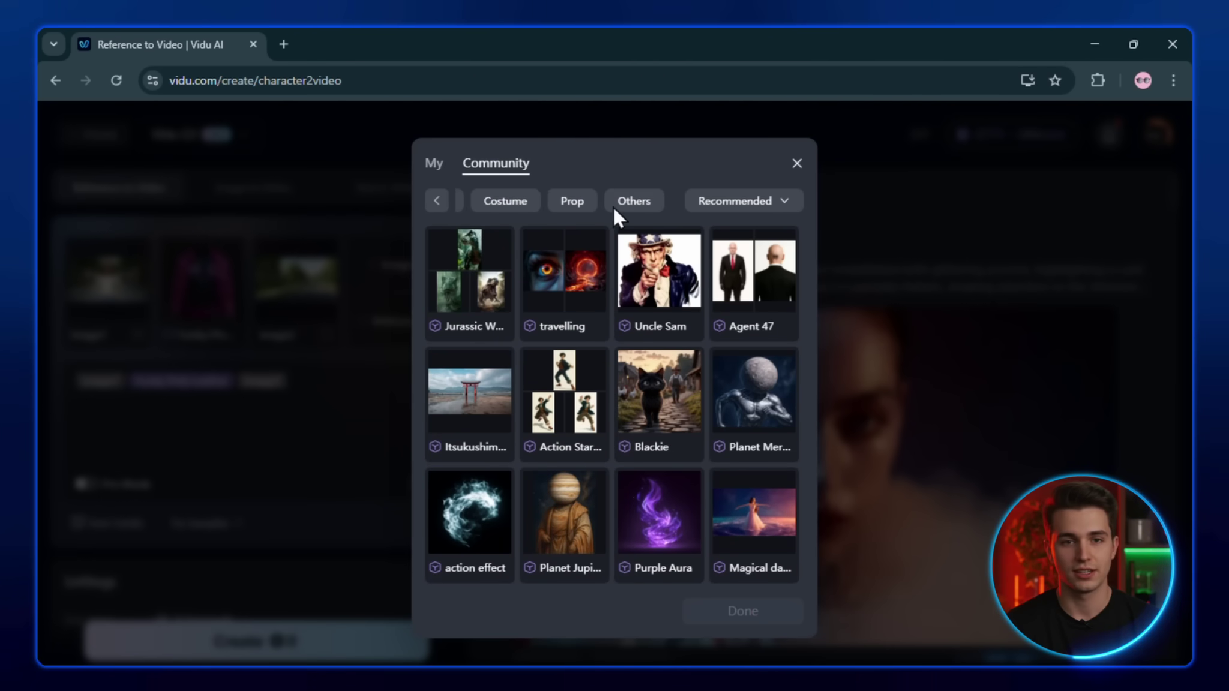
left_click(796, 163)
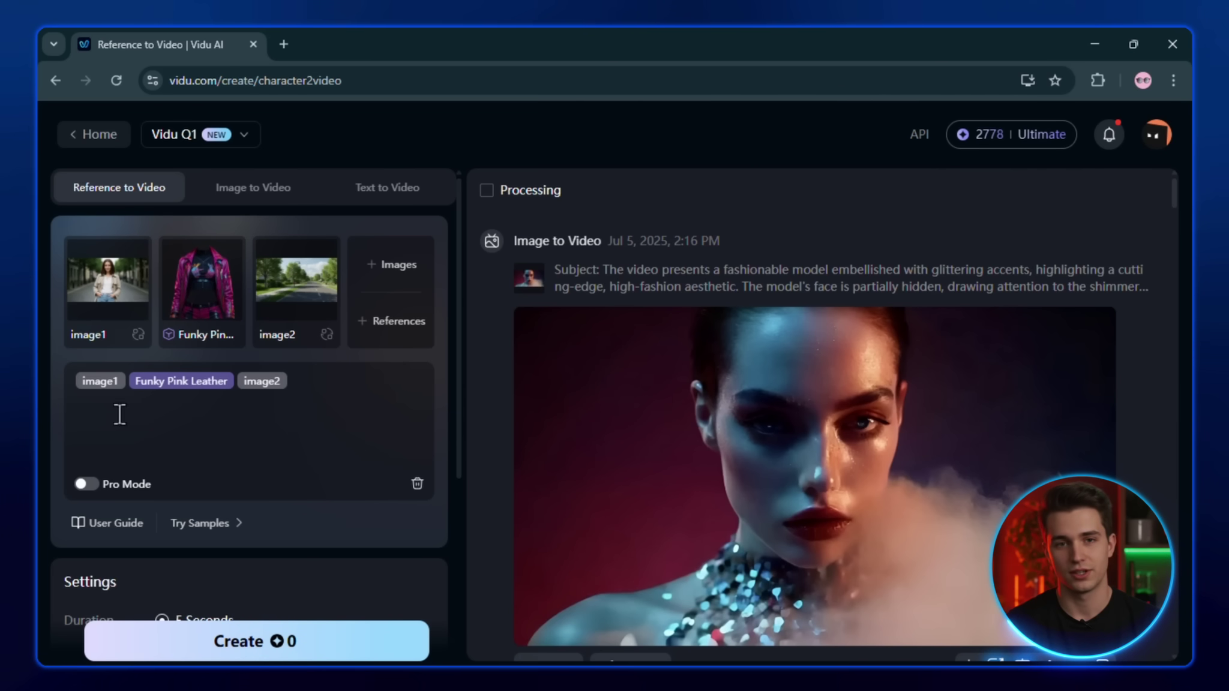
Write the prompt 'image1 wearing Funky Pink Leather and walking on a image2 like a model'
left_click(128, 394)
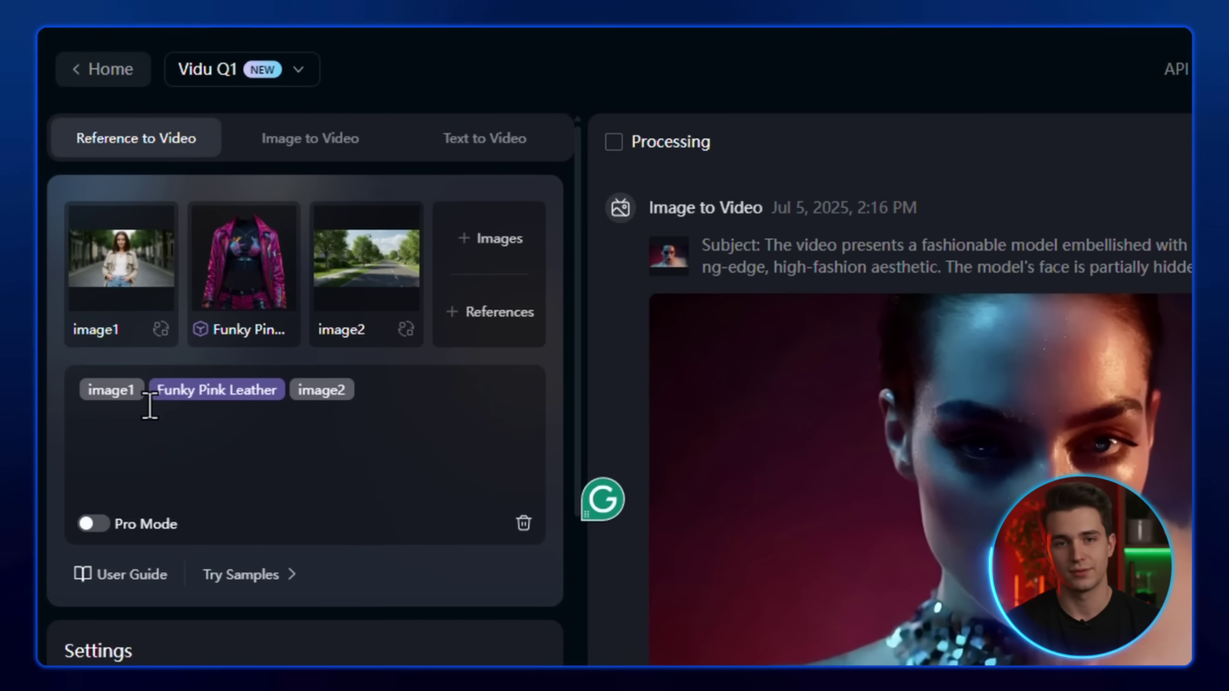
type("wearing Funky Pink Leather and walking i")
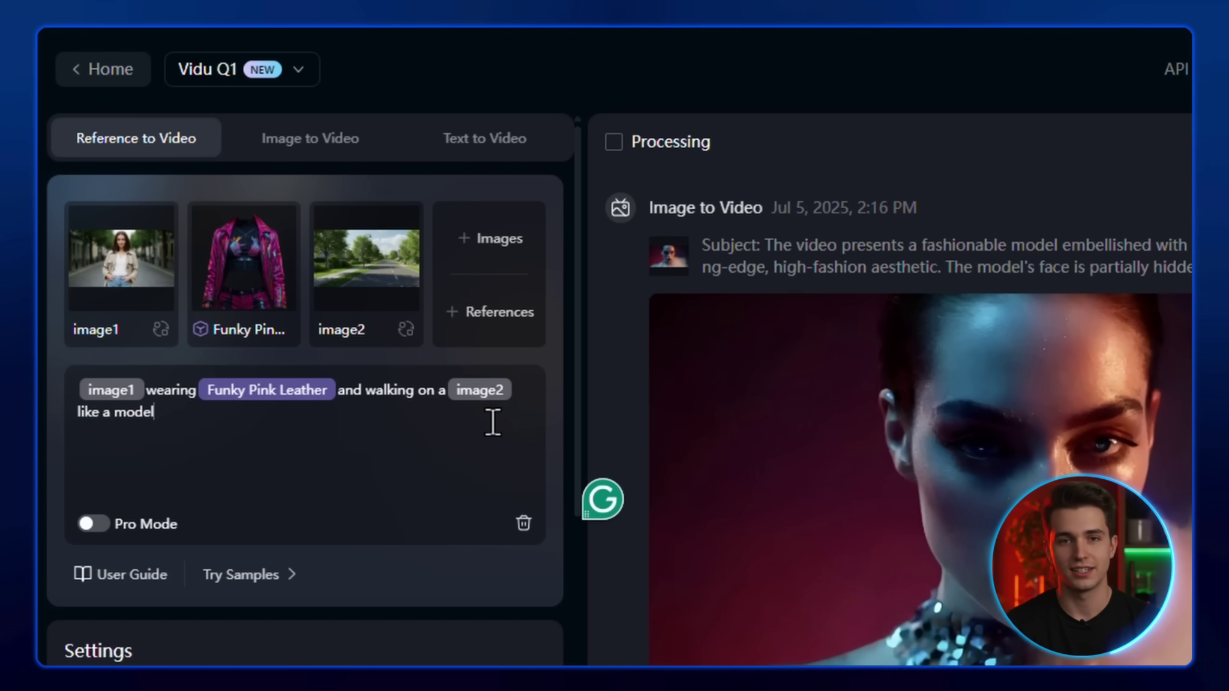
scroll(455, 447, "down", 5)
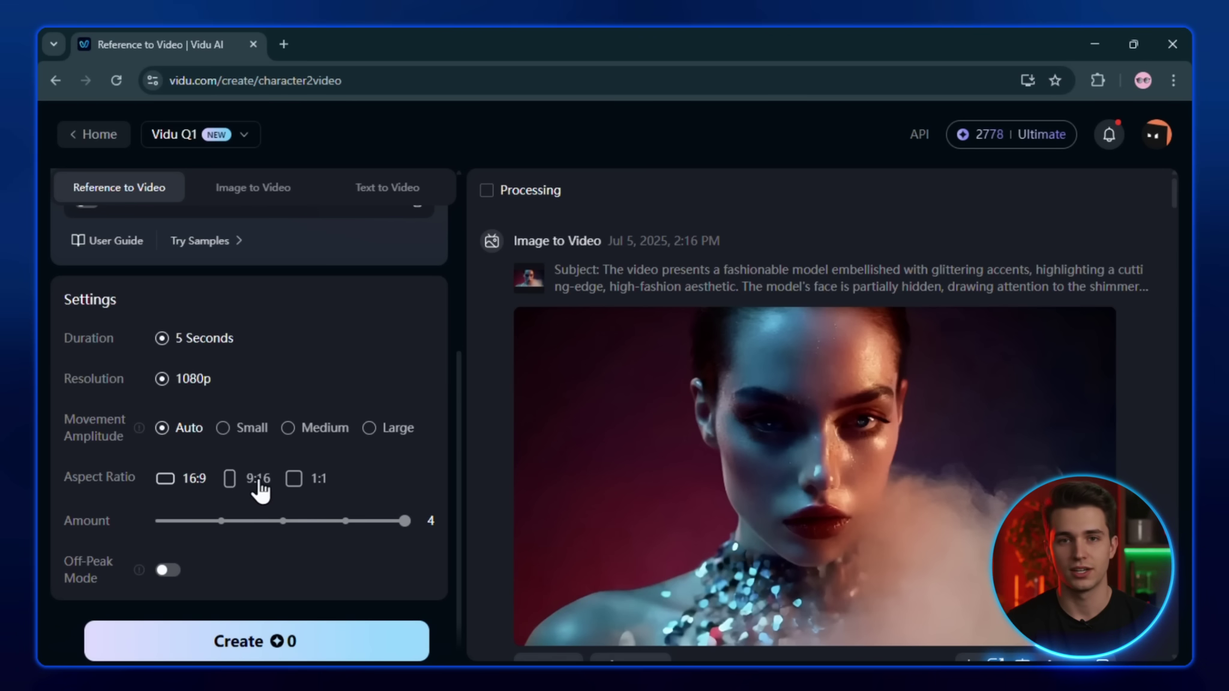
Set a 16:9 aspect ratio, generate four clips and preview the first one
left_click(166, 481)
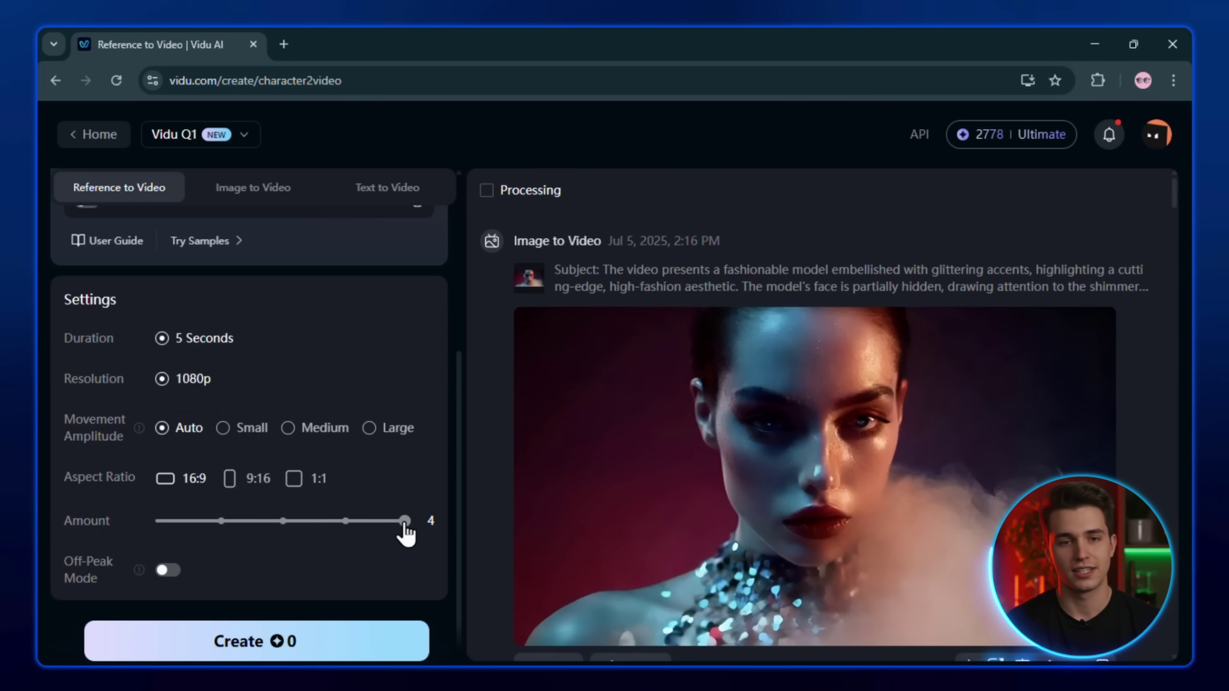
left_click(248, 647)
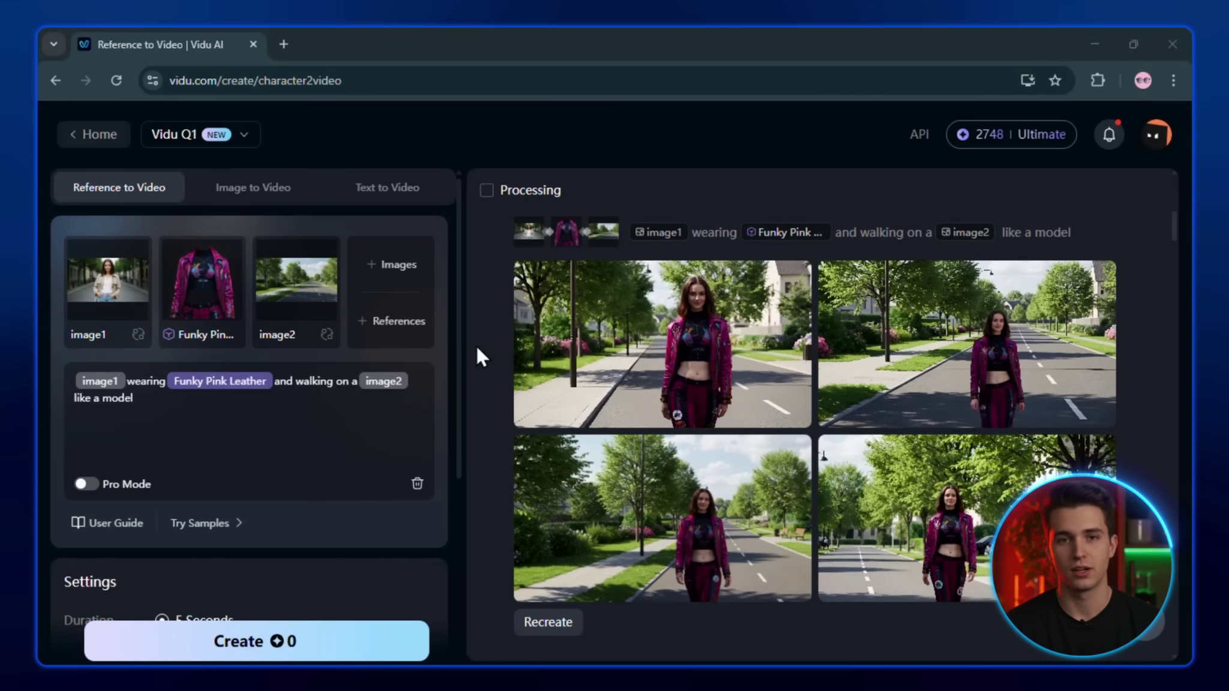
left_click(637, 324)
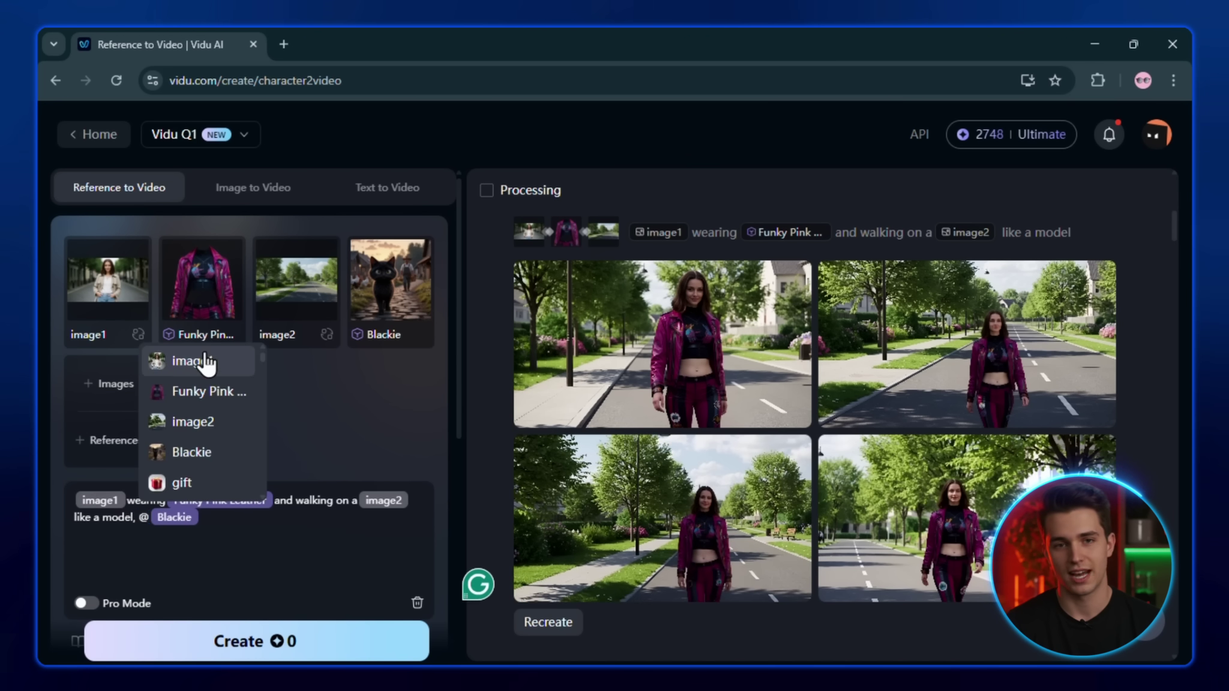
key("BackSpace")
type("she i")
type("en @")
left_click(396, 457)
type("jump from her arms and")
double_click(149, 517)
type("@")
key("Down")
key("Return")
scroll(180, 450, "down", 3)
scroll(315, 537, "up", 2)
scroll(240, 601, "down", 5)
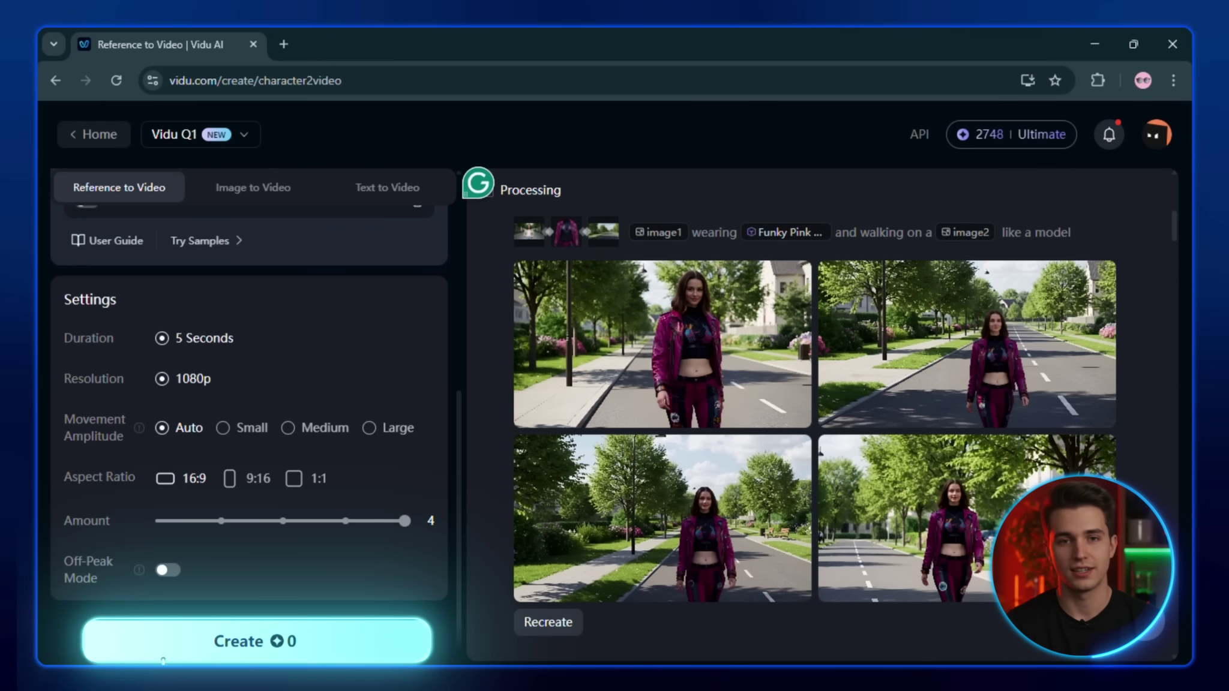
Generate new clips from the extended prompt and view one of the cat results
left_click(216, 647)
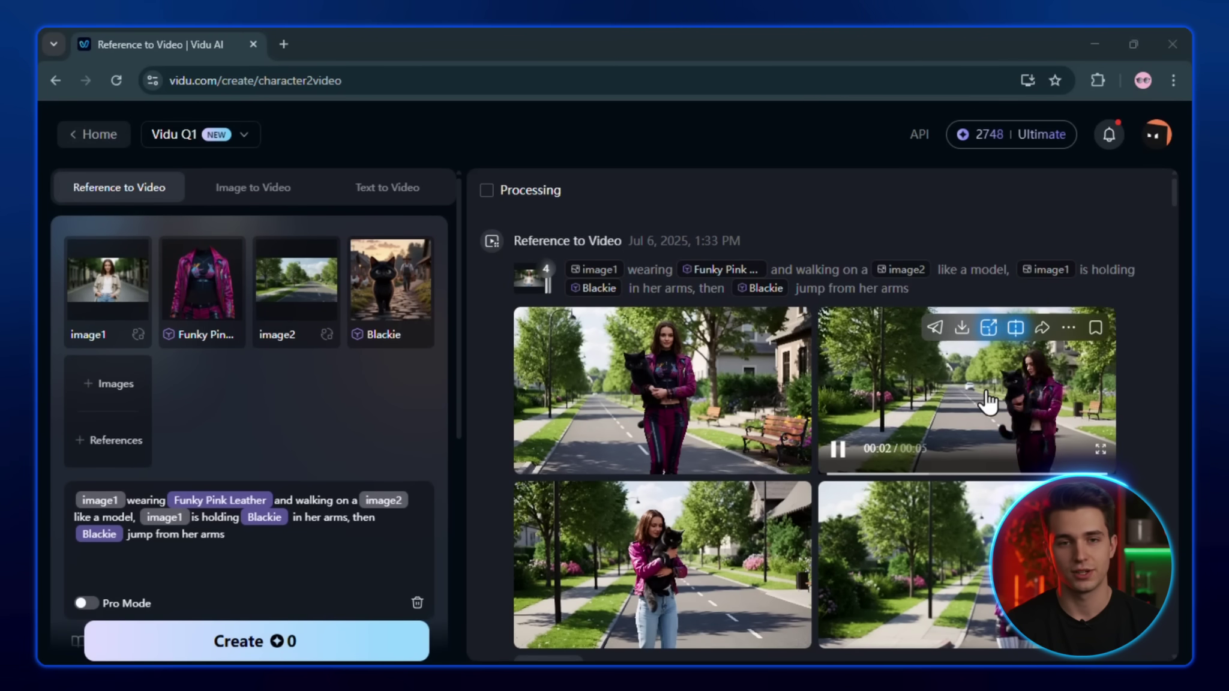
left_click(987, 396)
mouse_move(770, 291)
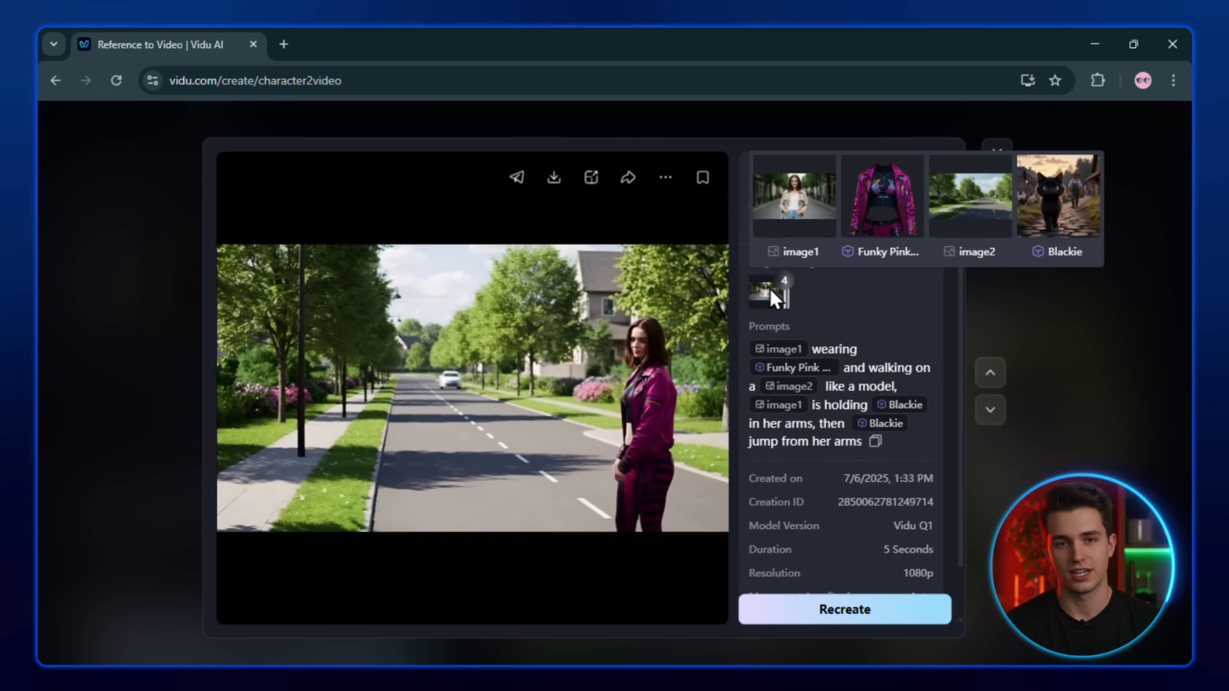
View the previous cat clip, then move through the shared examples to the Poké Ball lab video
left_click(990, 373)
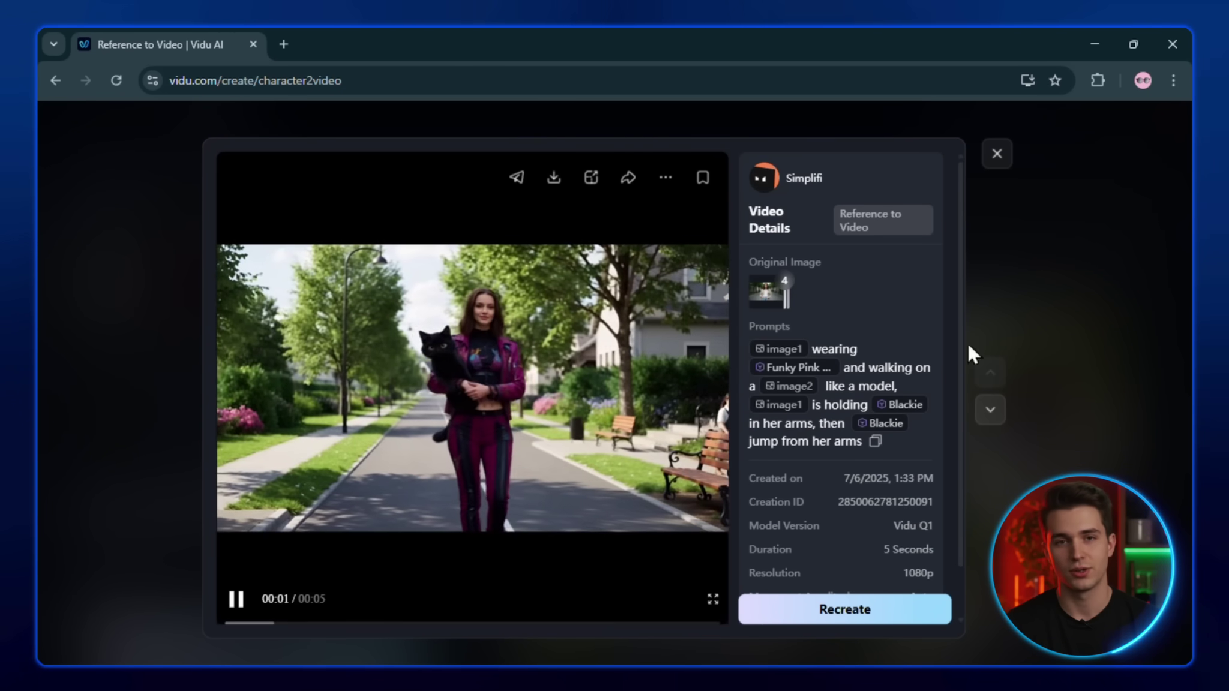
mouse_move(782, 294)
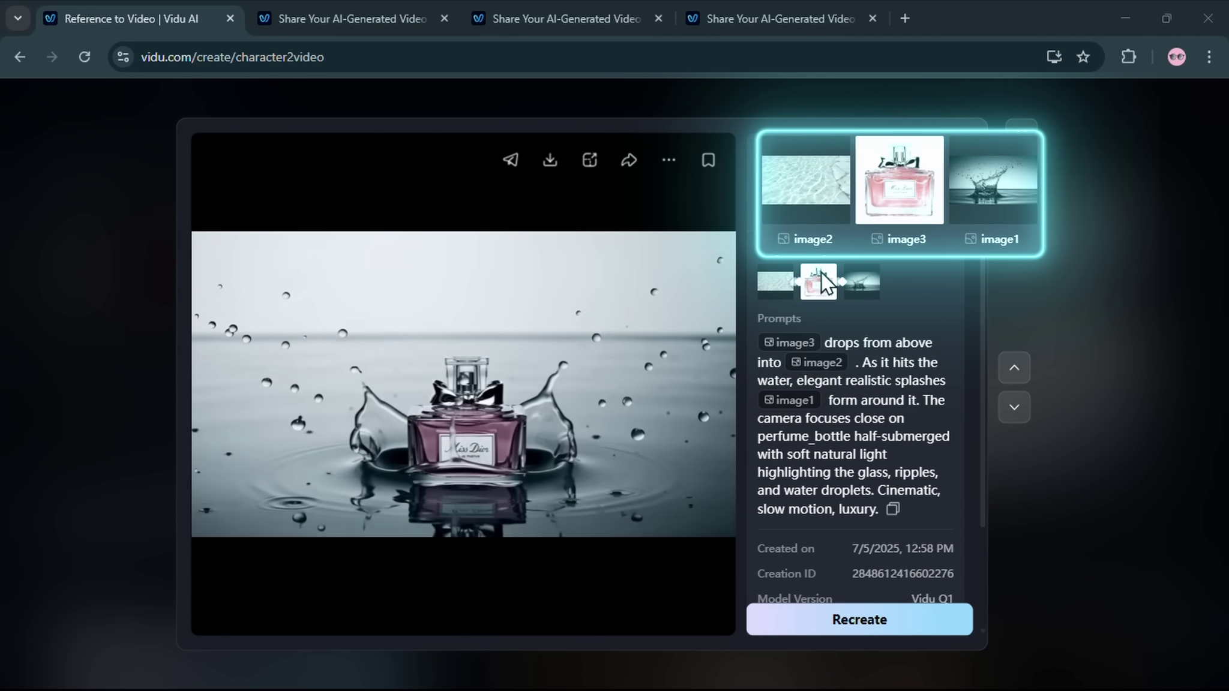
key("ctrl+Tab")
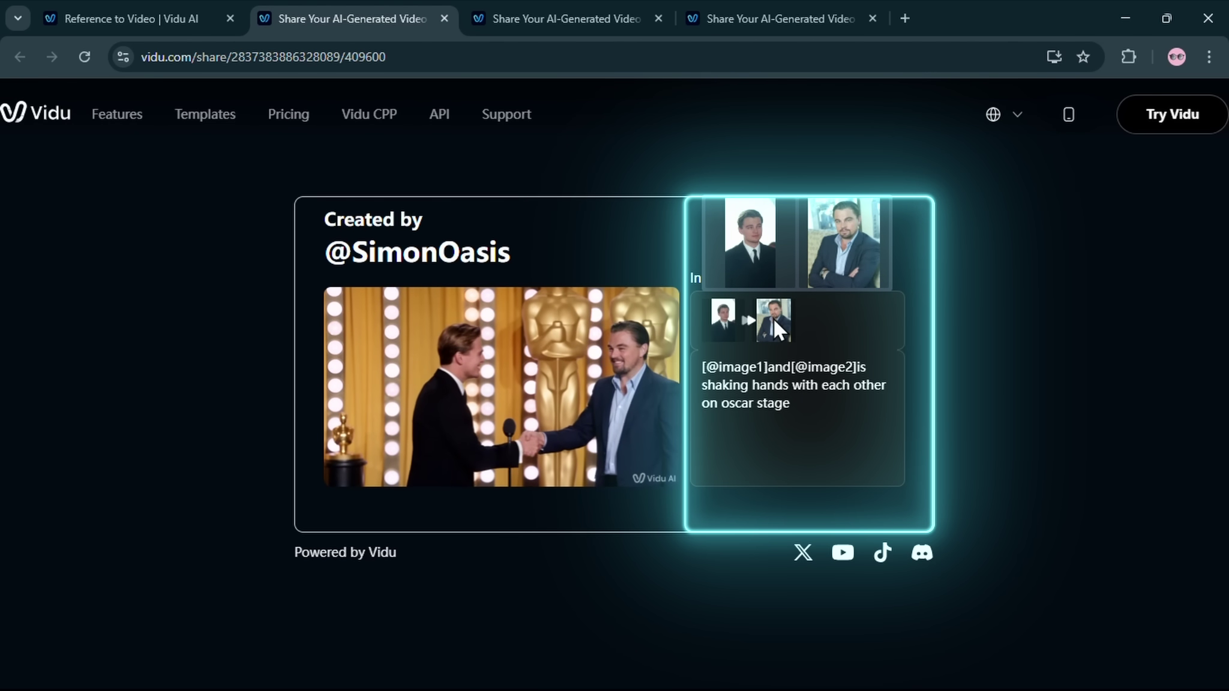
key("ctrl+Tab")
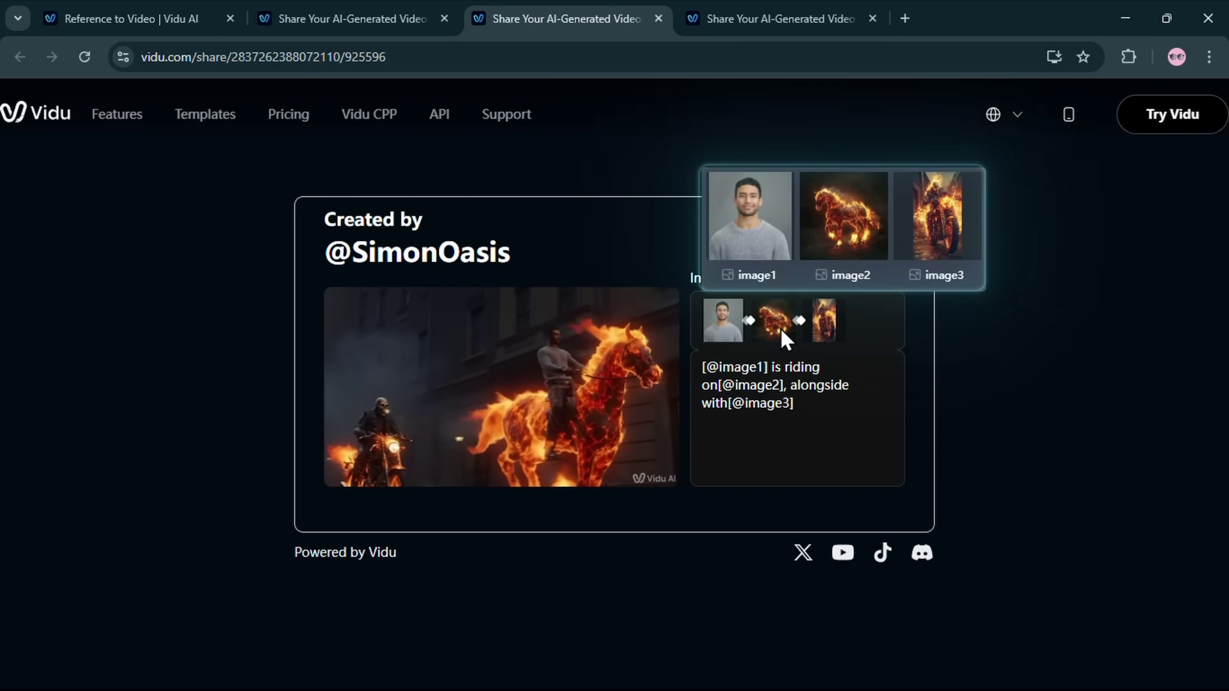
key("ctrl+Tab")
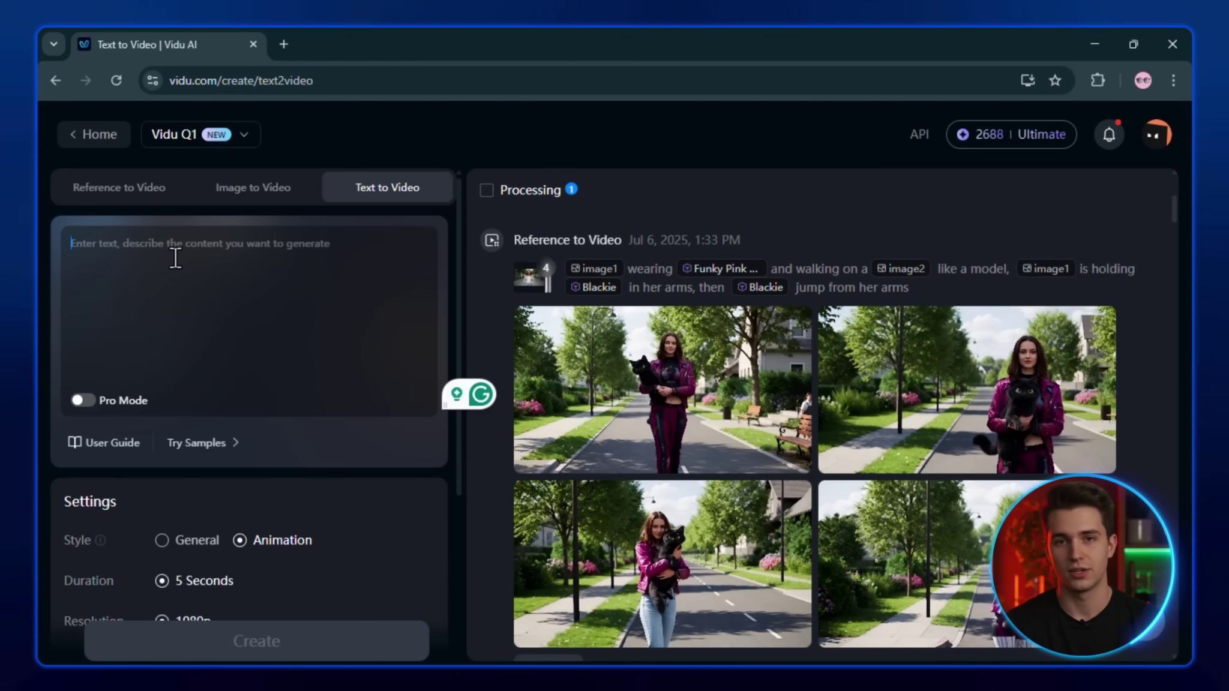
Paste the warrior-explosion prompt into Text to Video, then delete all of it
type("A rugged lone warrior in tactical armor with a torn black cape fluttering behind him, his face scarred and intense. He sprints forward through an explosion, diving and rolling across the ground as debris and flames erupt behind him in slow motion. The scene unfolds on a war-torn urban street with shattered buildings, burning vehicles, flying ash, and smoke curling through the air. Filmed in ultra-cinematic style with dramatic lighting, dynamic camera angles, high frame rate slow motion, and intense color grading — like a high-budget action film trailer.")
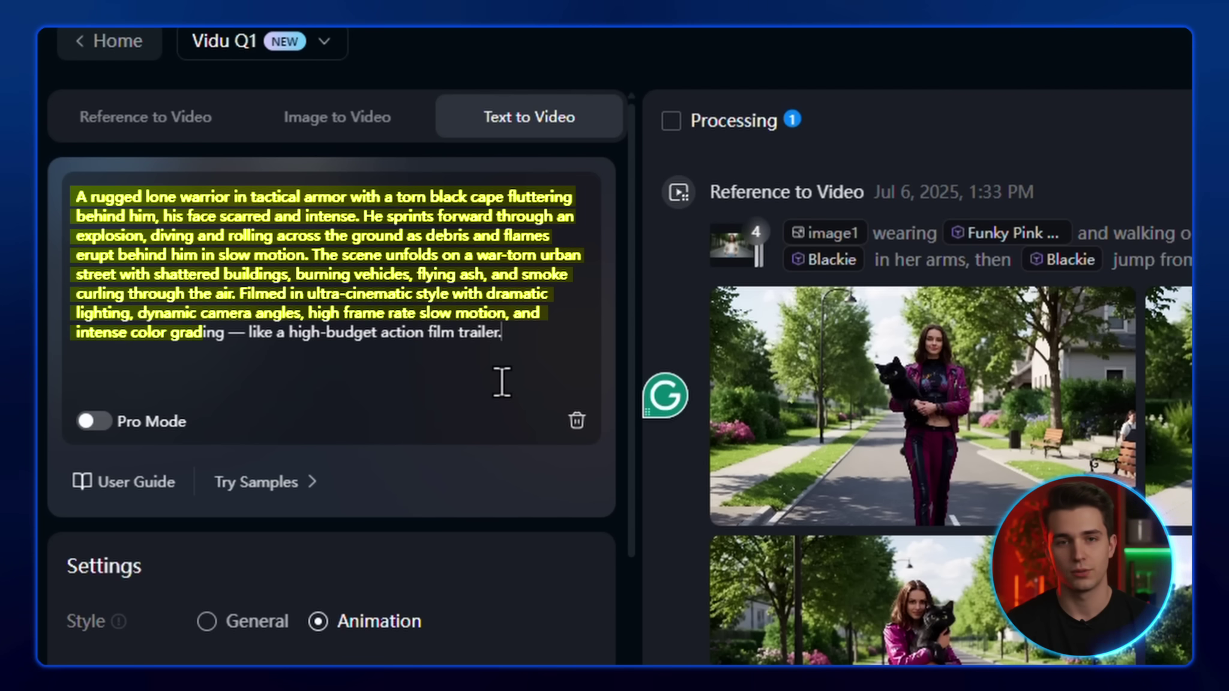
left_click_drag(527, 354, 56, 196)
key("BackSpace")
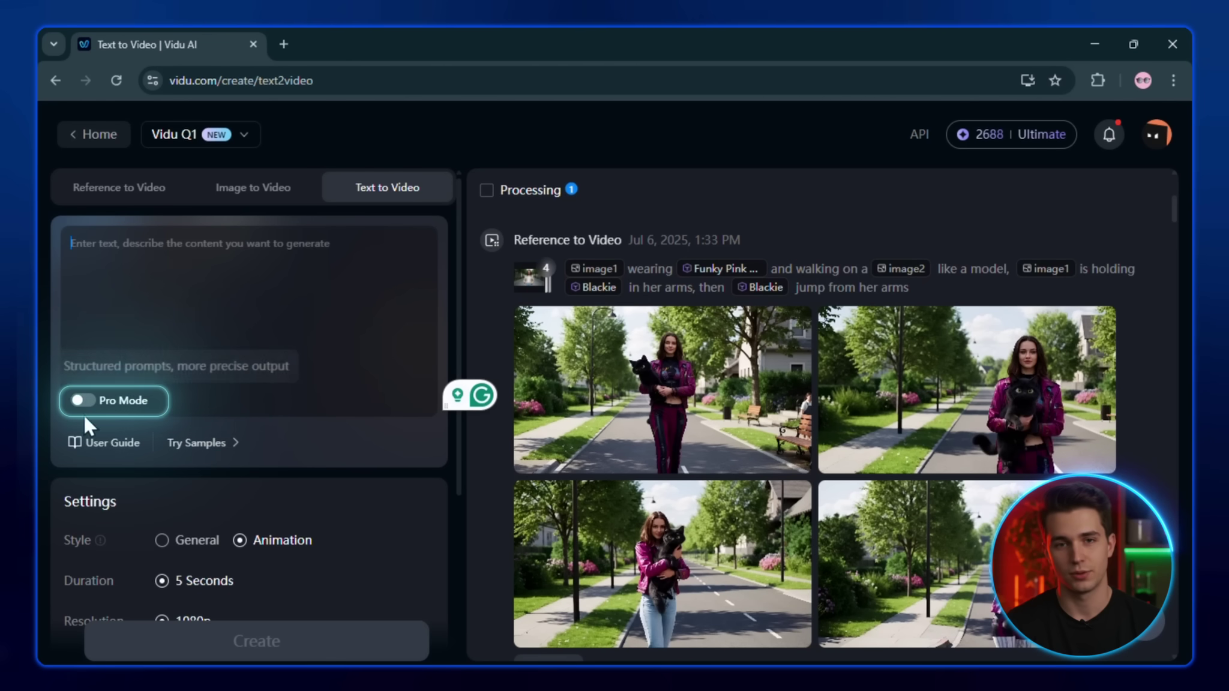
Enable Pro Mode and Smart Paste the warrior prompt with Paste & Optimize into Subject, Environment and camera tags
left_click(85, 414)
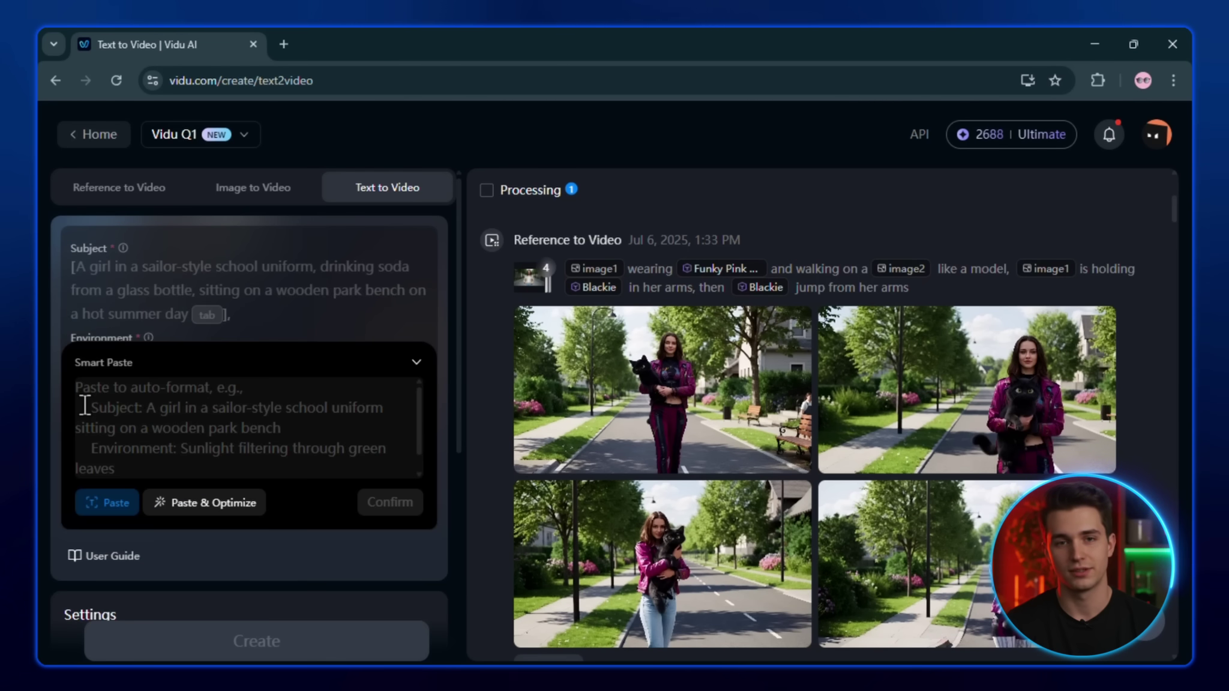
key("ctrl+v")
scroll(156, 432, "up", 5)
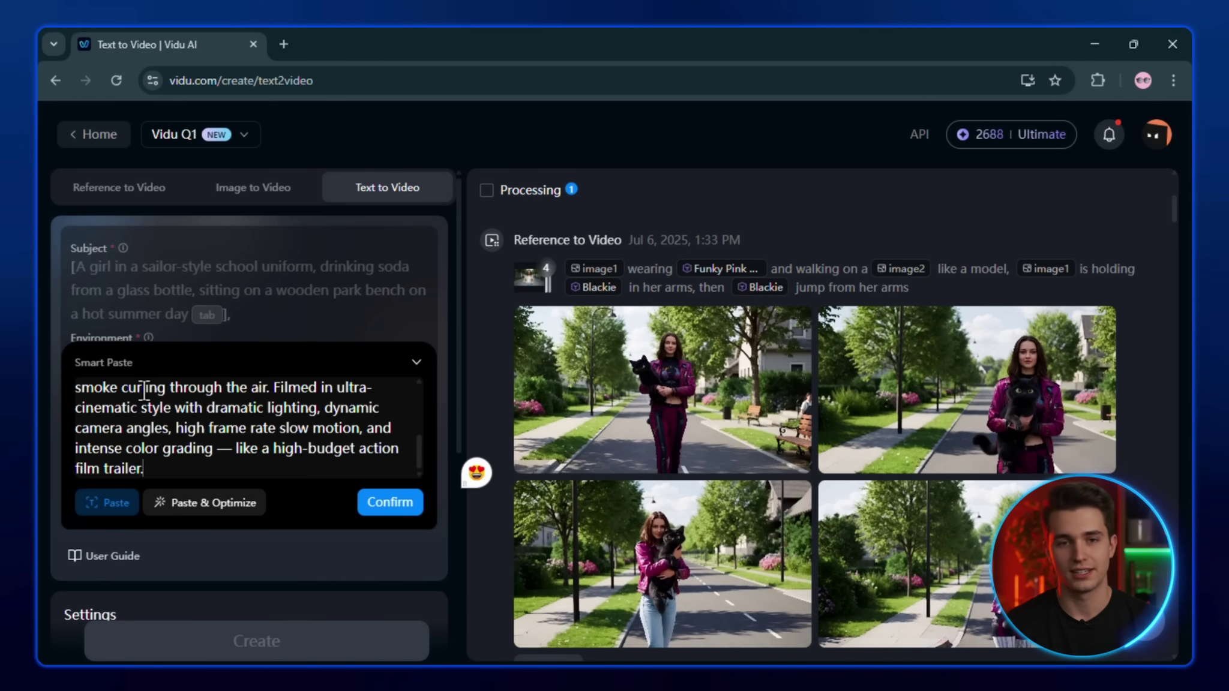
left_click(201, 507)
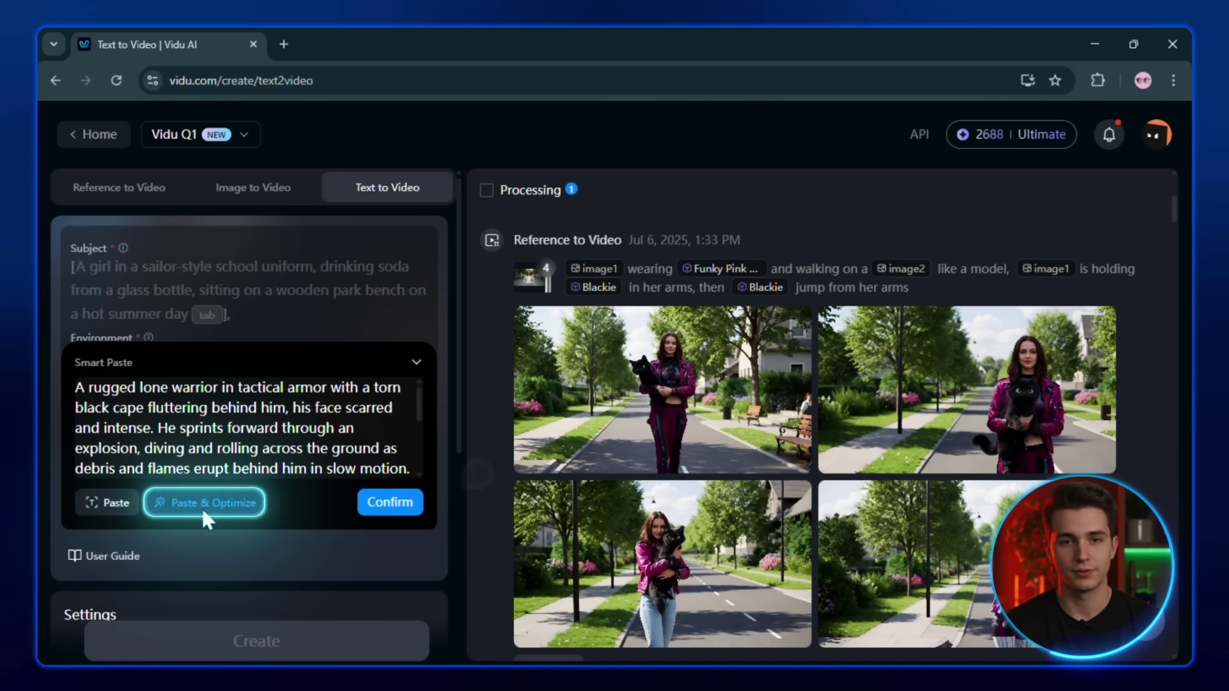
left_click(387, 507)
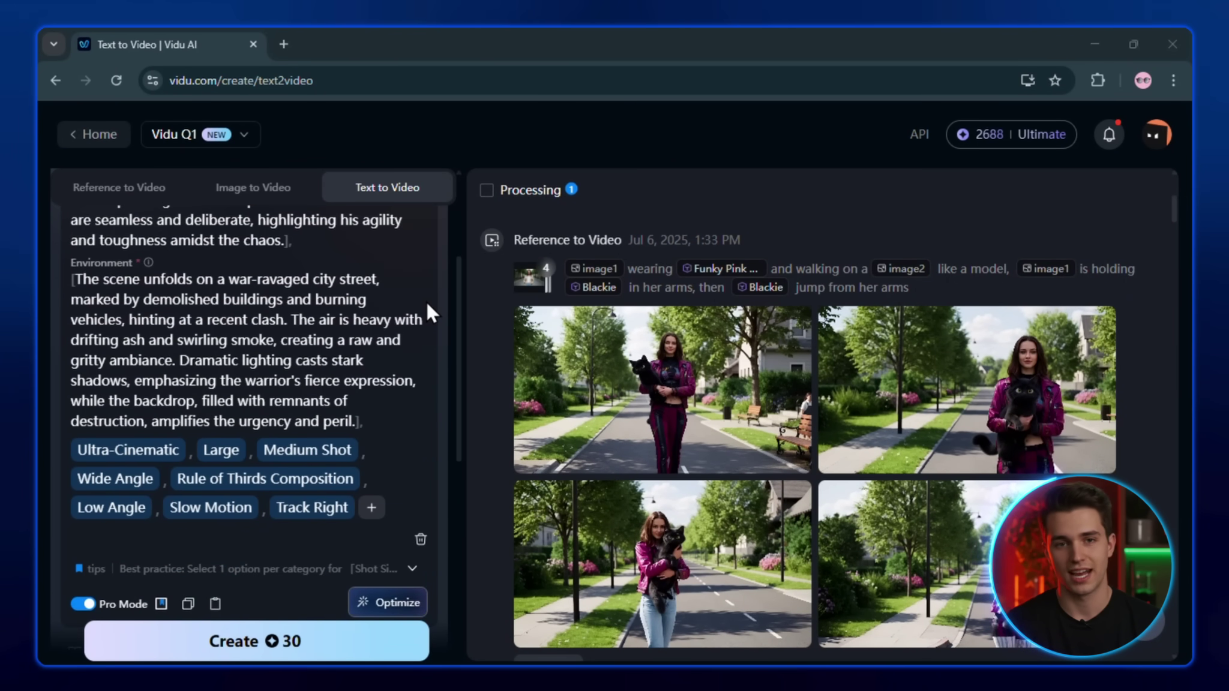
scroll(426, 301, "down", 4)
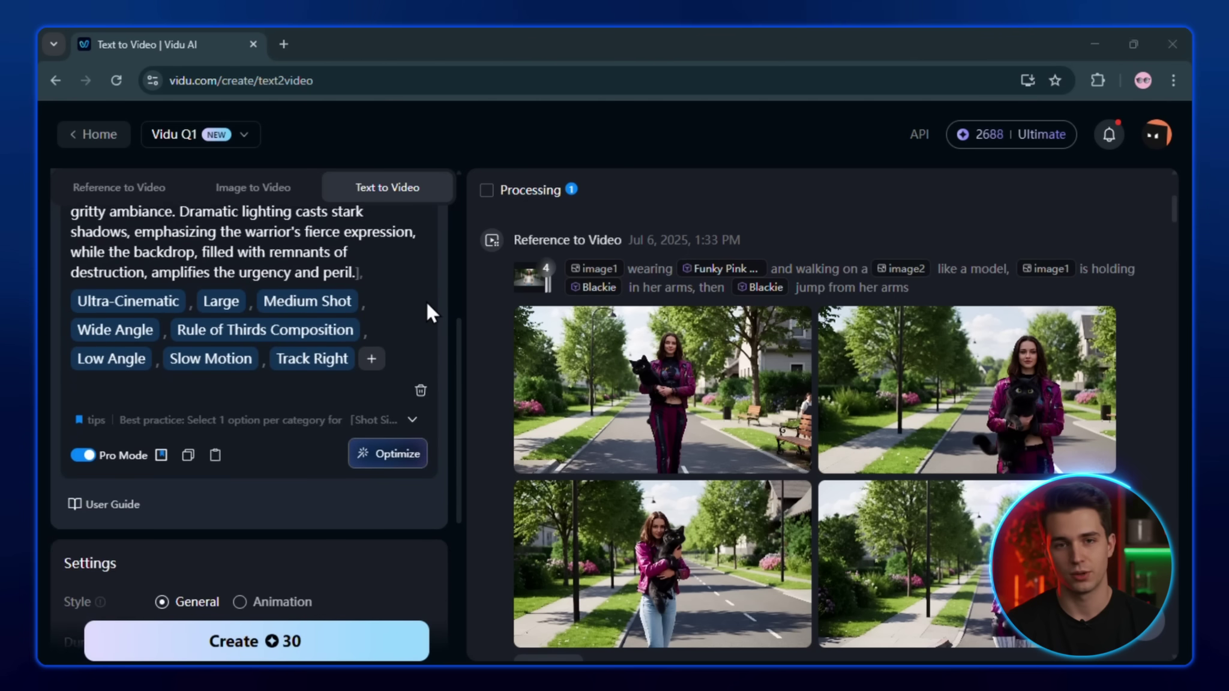
scroll(426, 302, "down", 4)
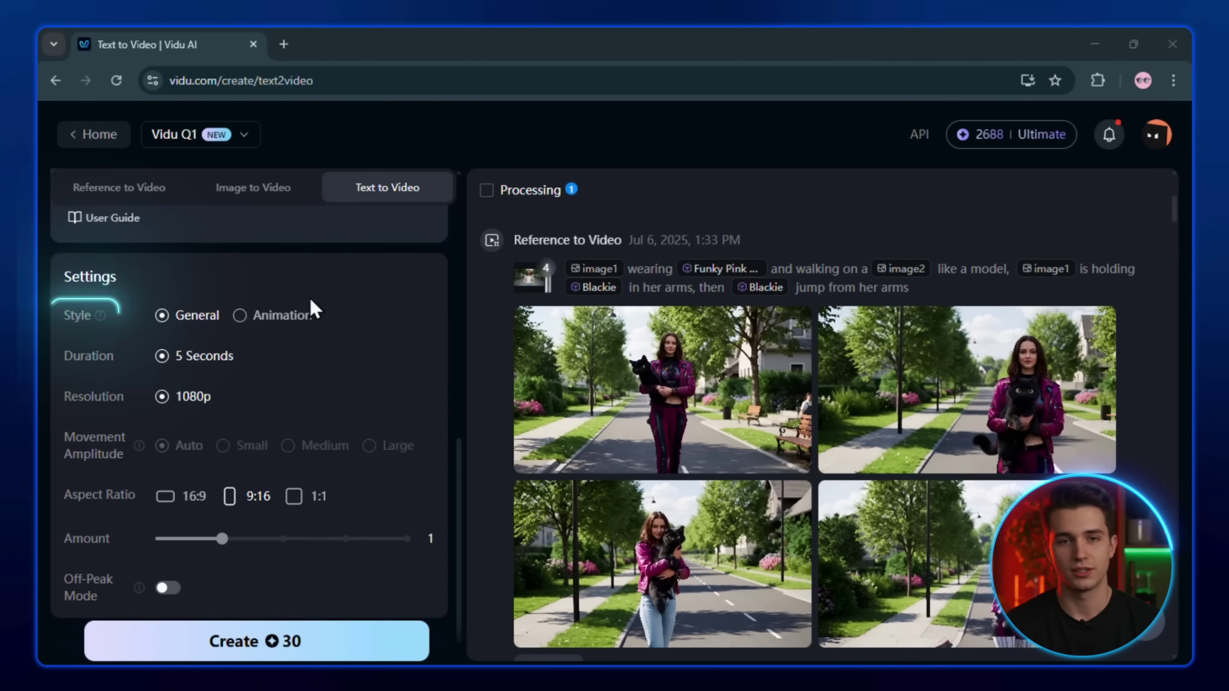
mouse_move(101, 319)
mouse_move(160, 319)
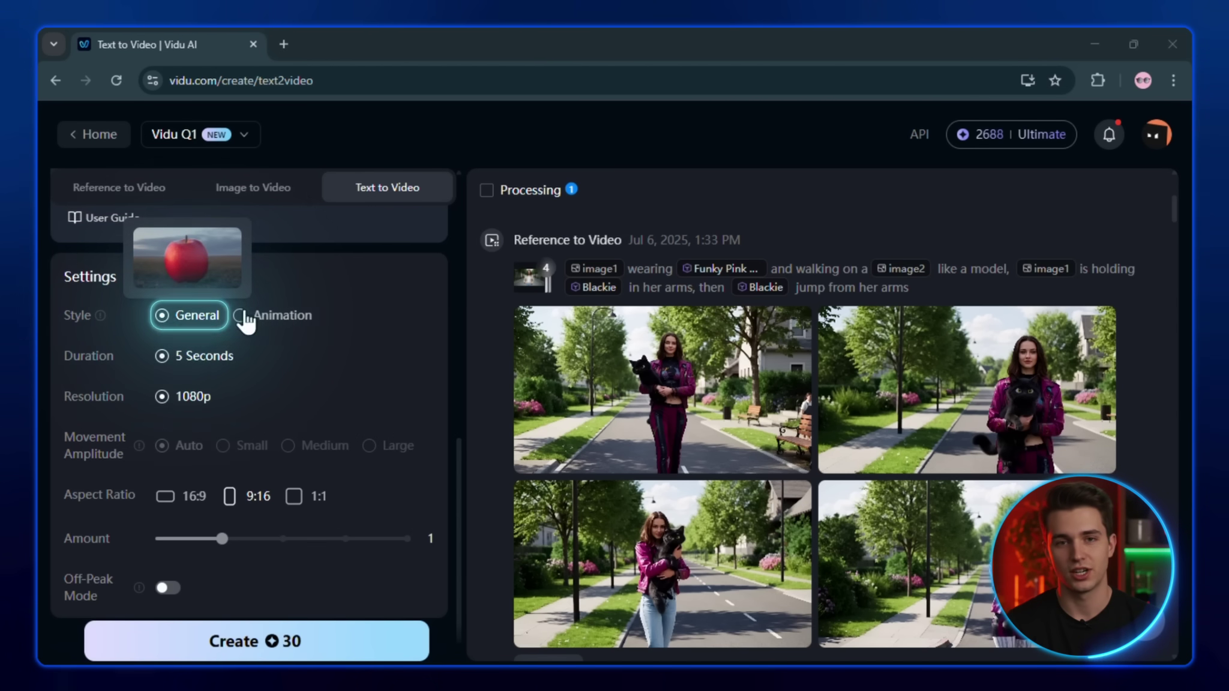
mouse_move(251, 315)
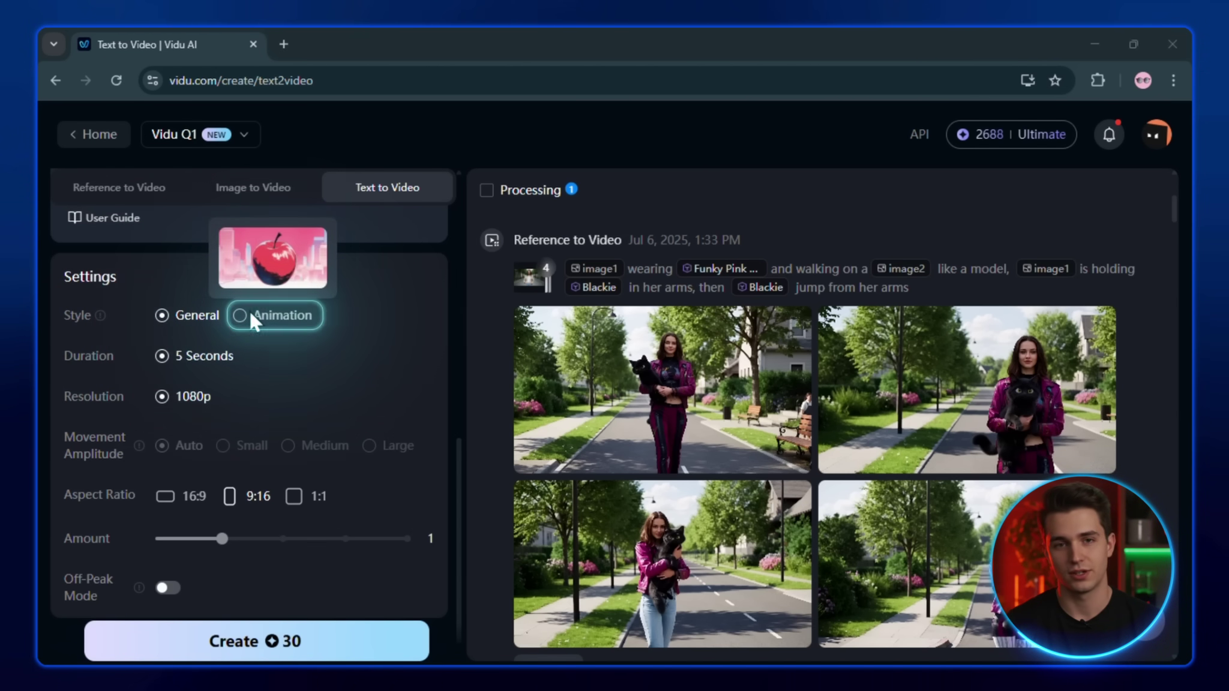
Create two General-style, 5-second, 1080p warrior videos for 60 credits
left_click(181, 324)
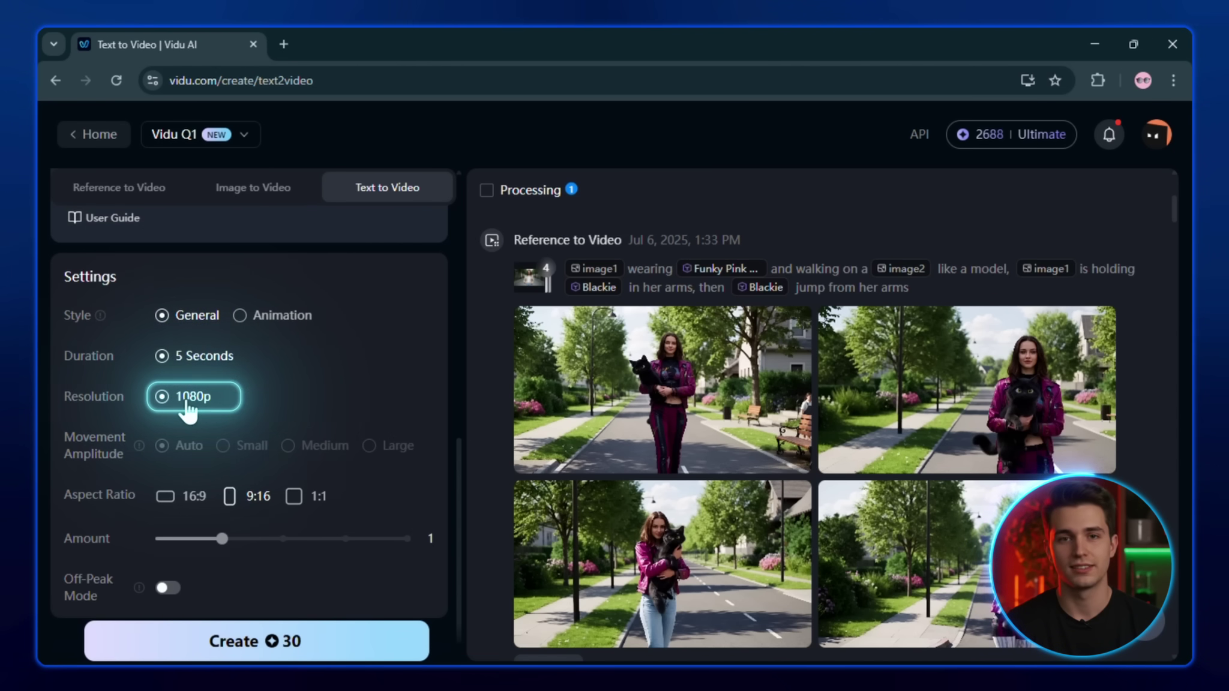
mouse_move(162, 450)
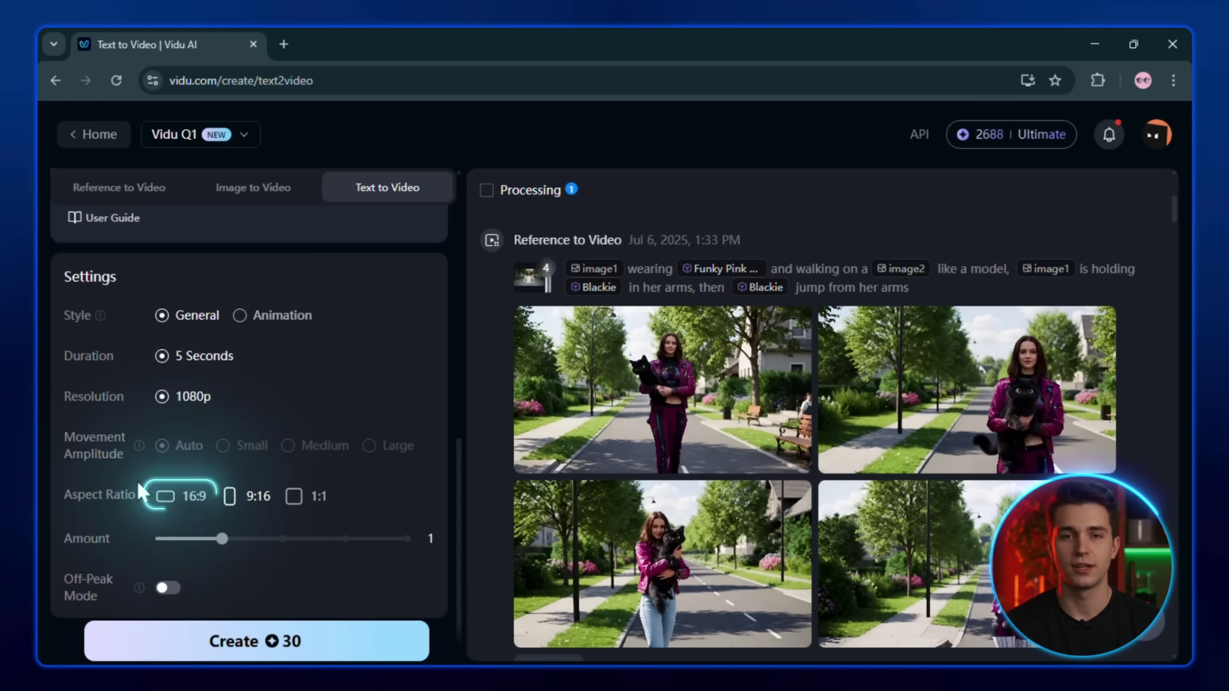
scroll(171, 499, "down", 1)
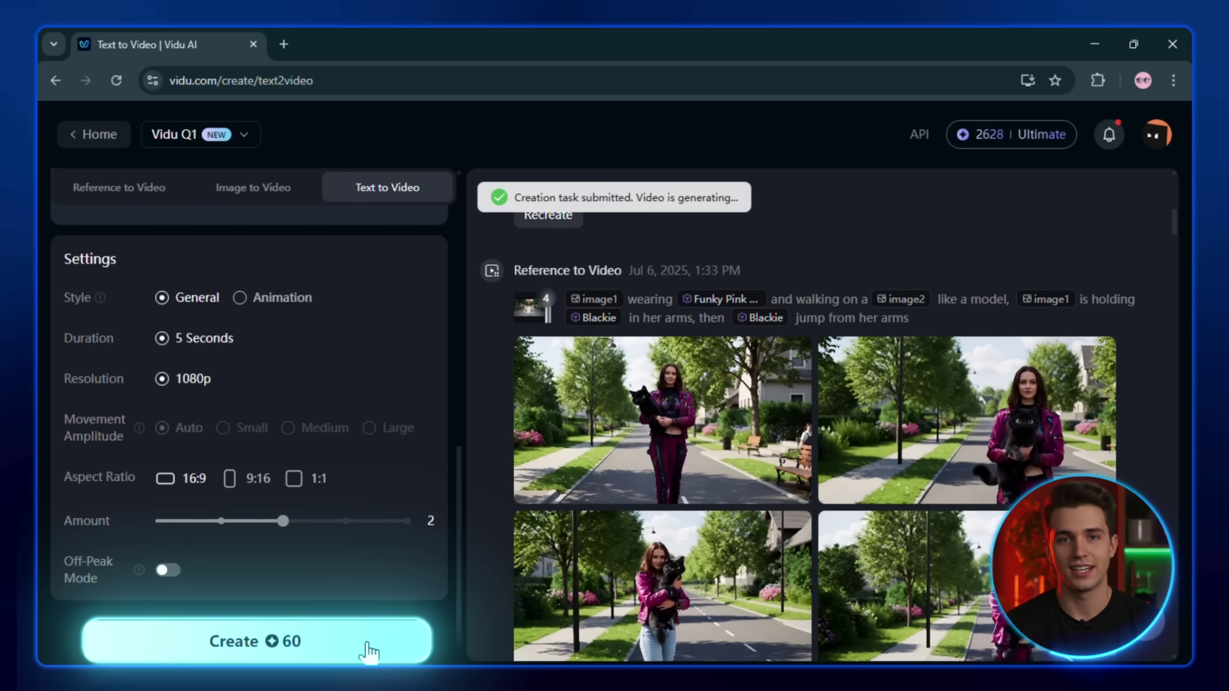
scroll(784, 301, "up", 2)
scroll(785, 312, "down", 2)
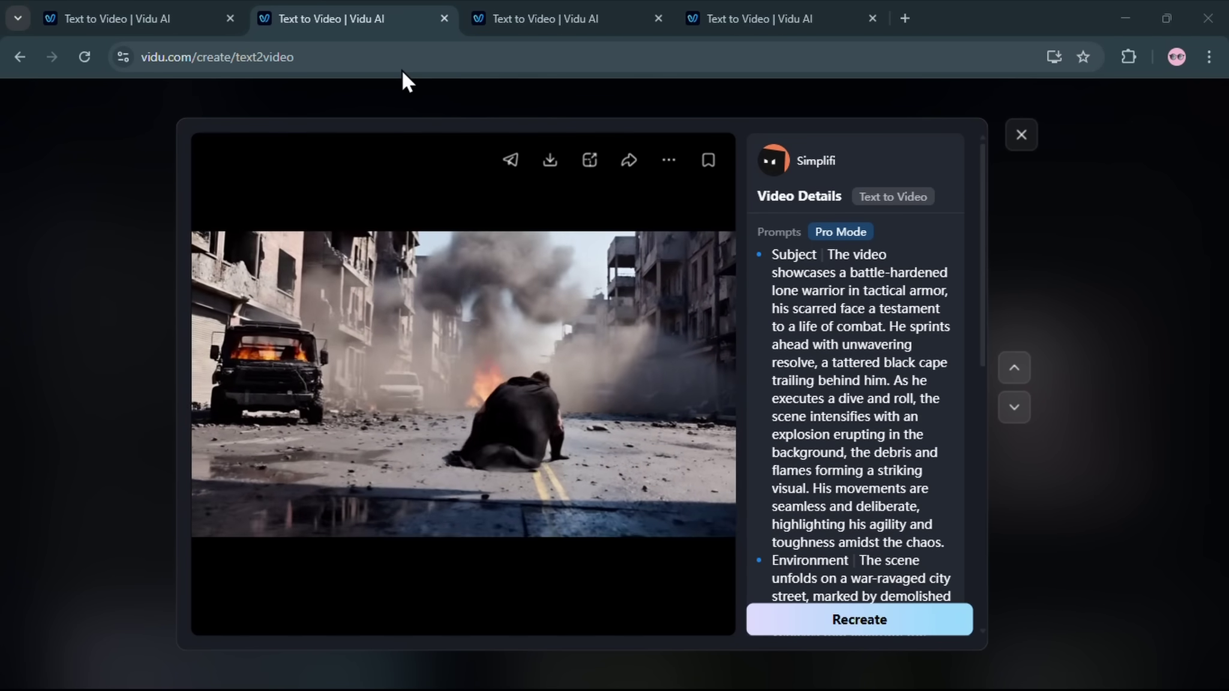
Check the archer video's details, then the horse rider galloping across the meadow
left_click(477, 13)
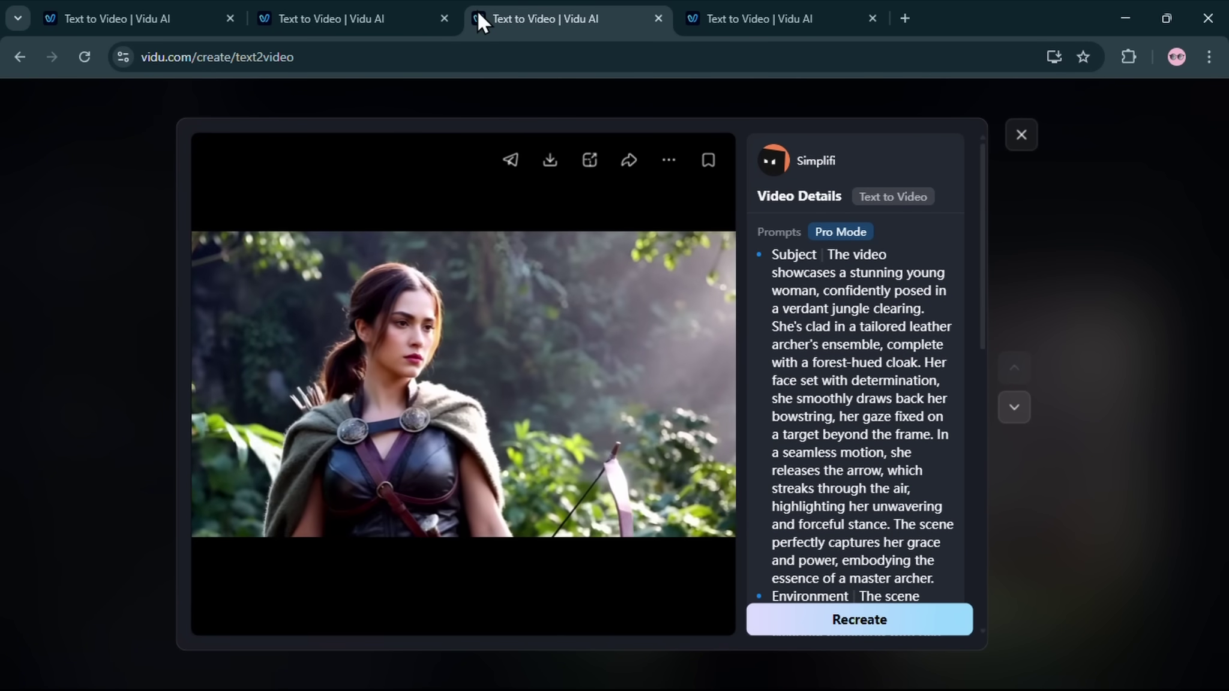
left_click(808, 5)
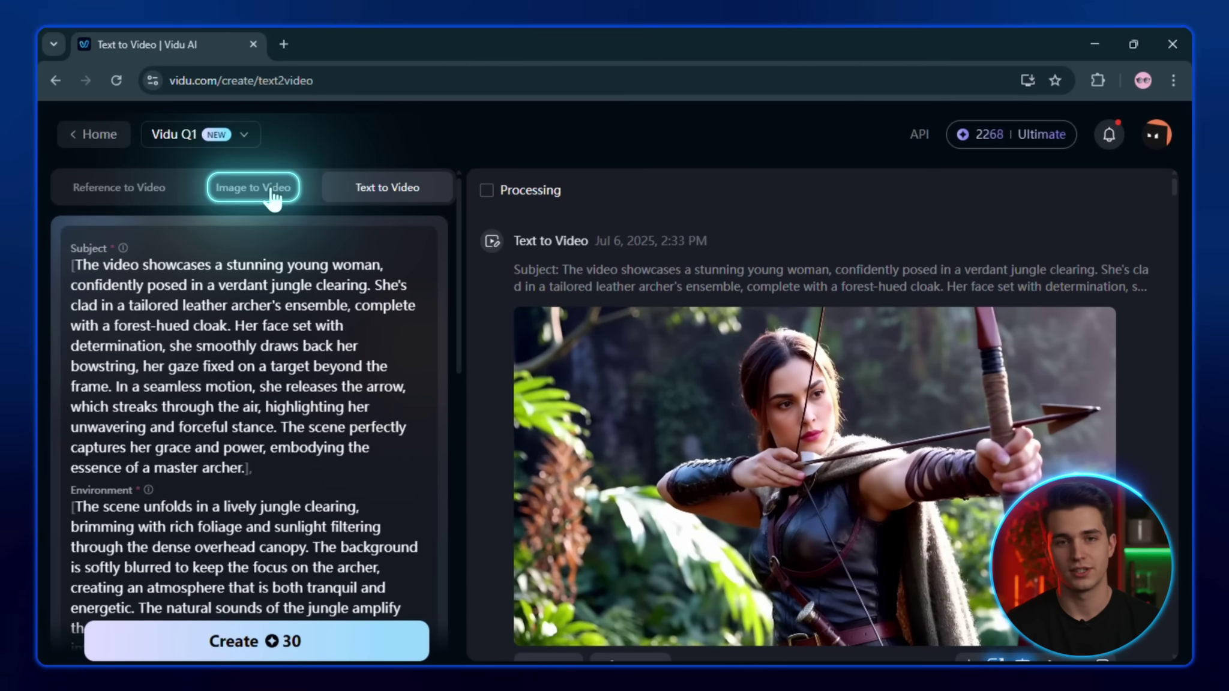
Switch to Image to Video, keeping Vidu Q1 as the model
left_click(272, 191)
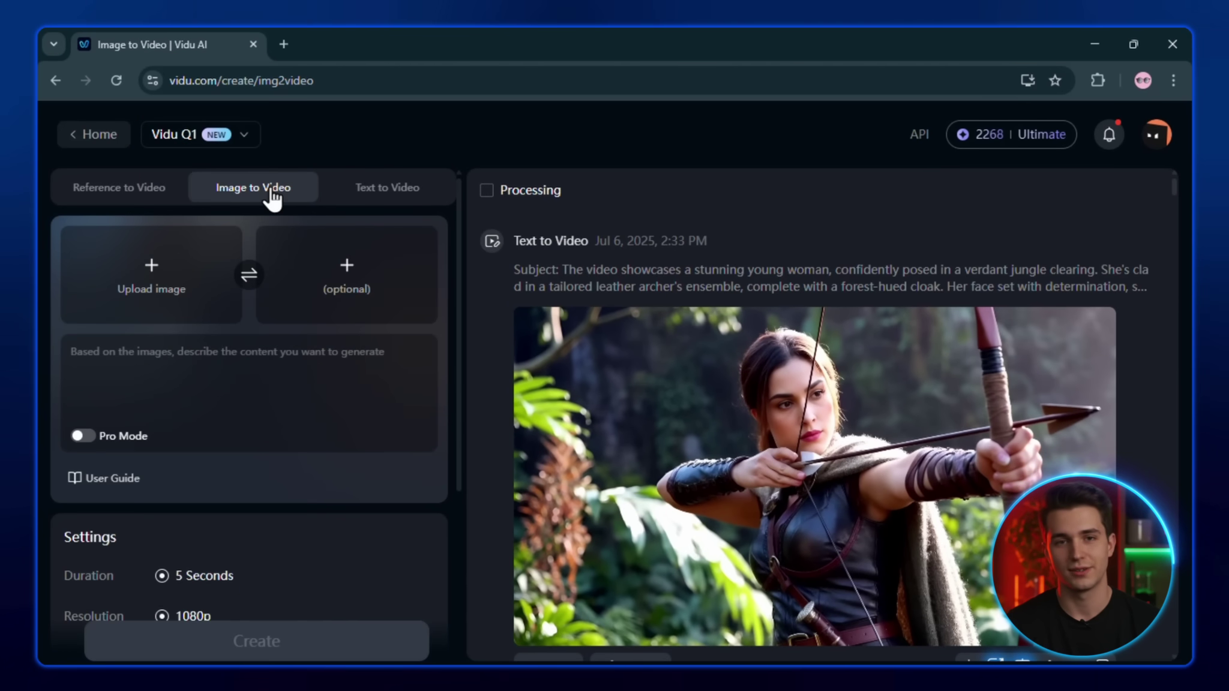
left_click(240, 143)
left_click(213, 210)
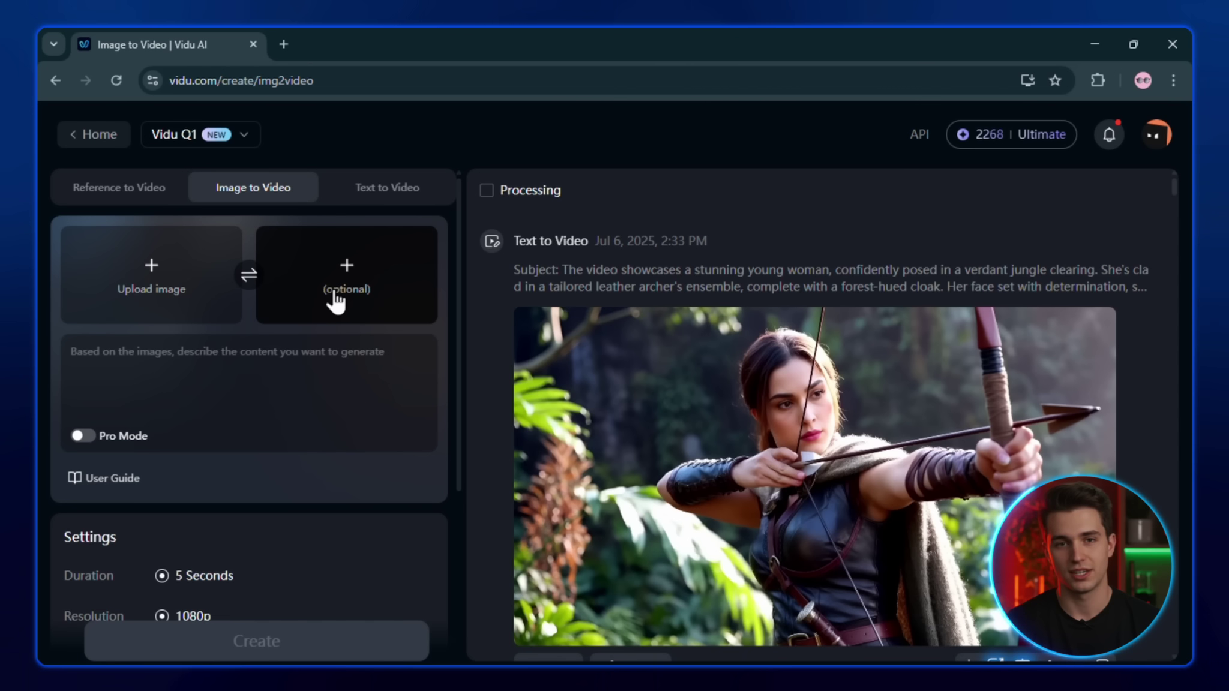
Upload the cat-on-skateboard picture and paste the tabby cat skate-park kickflip prompt
left_click_drag(100, 289, 99, 286)
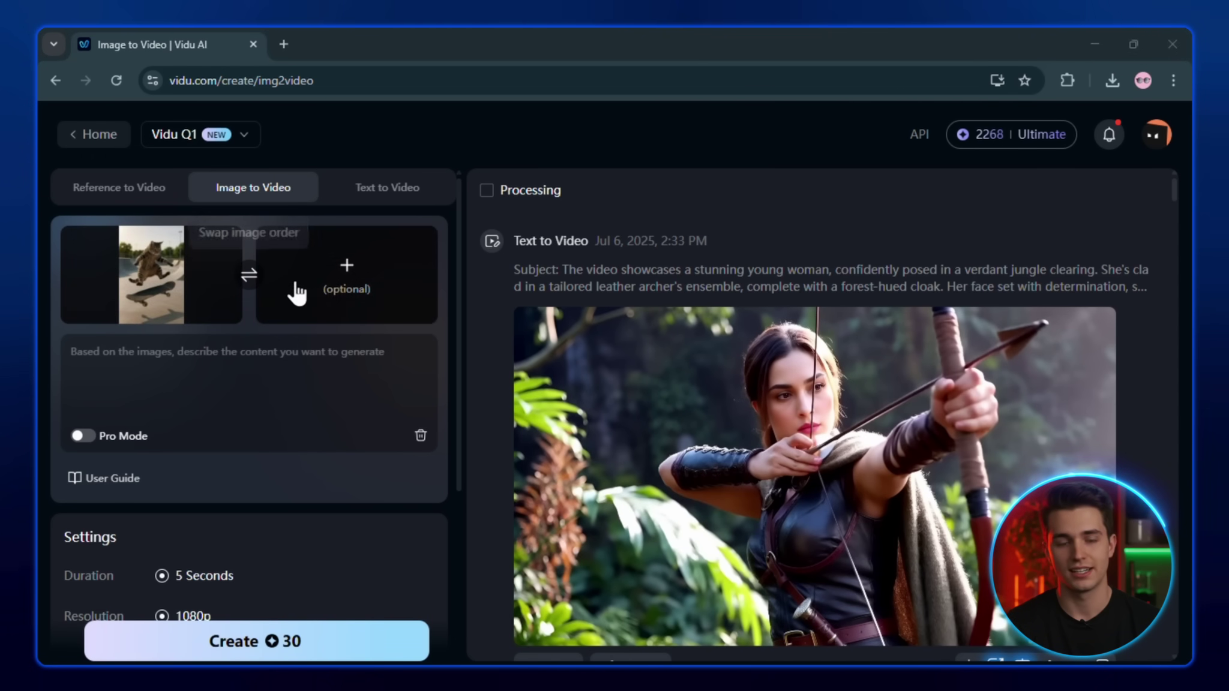
left_click(205, 360)
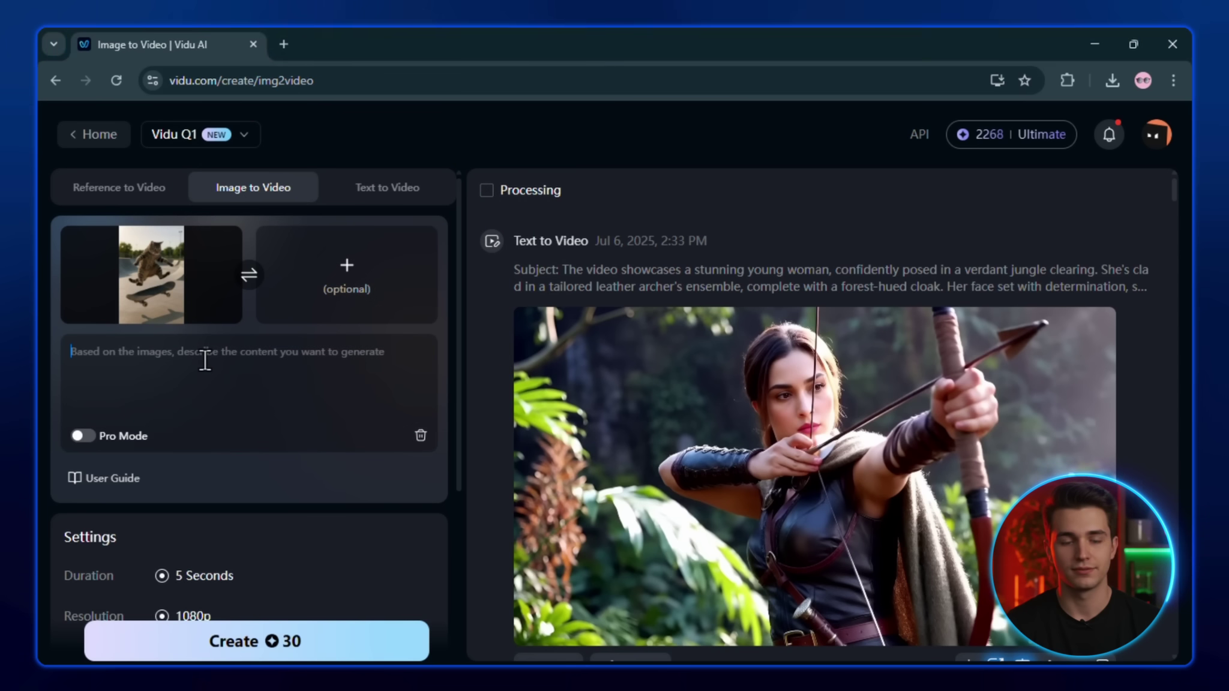
key("ctrl+v")
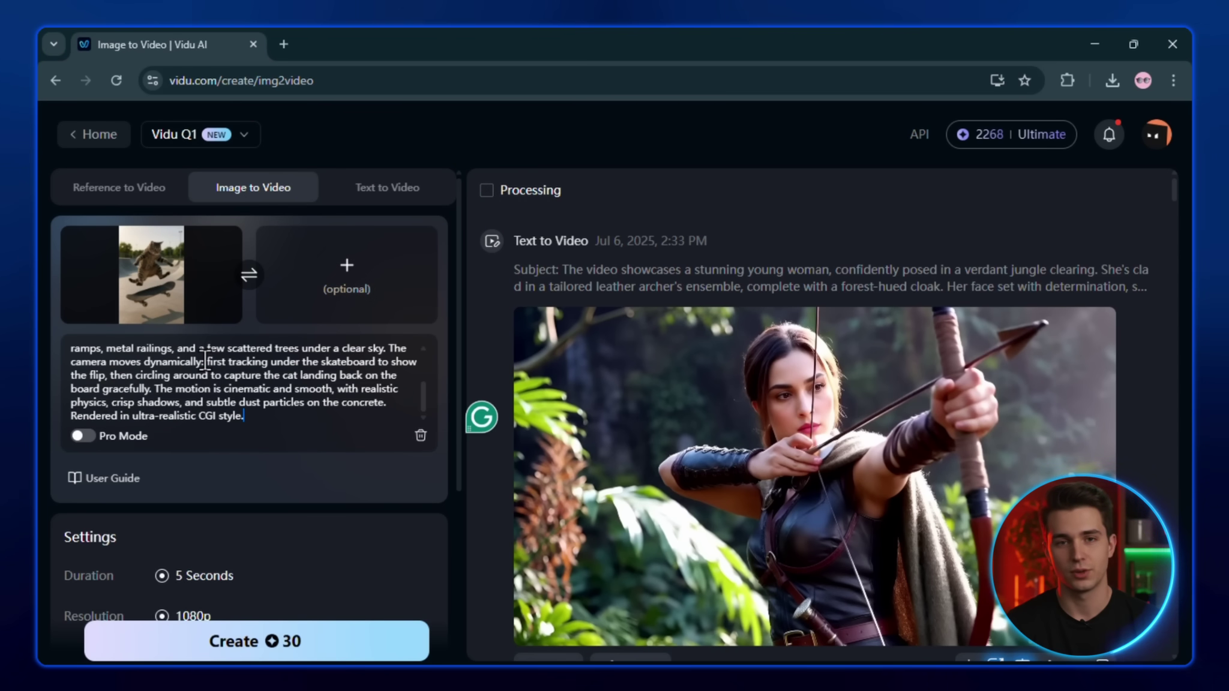
scroll(205, 360, "up", 5)
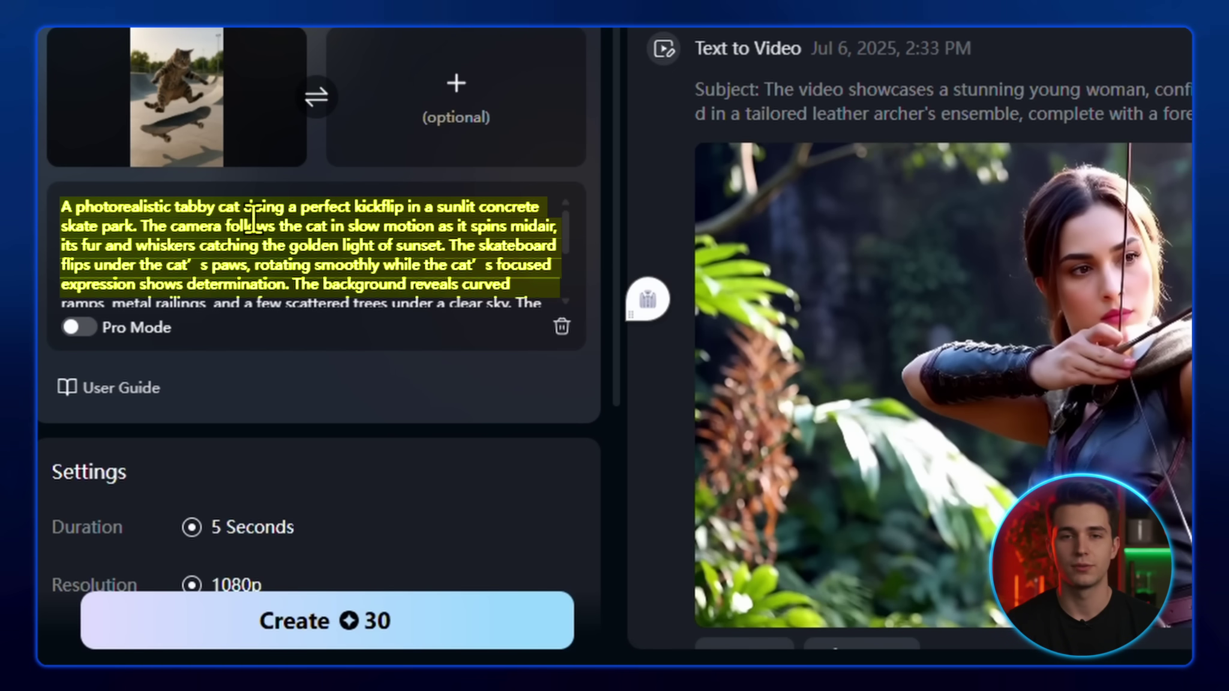
Set Amount to 2, keeping 5 s, 1080p, Auto movement and Creative style
scroll(384, 333, "down", 5)
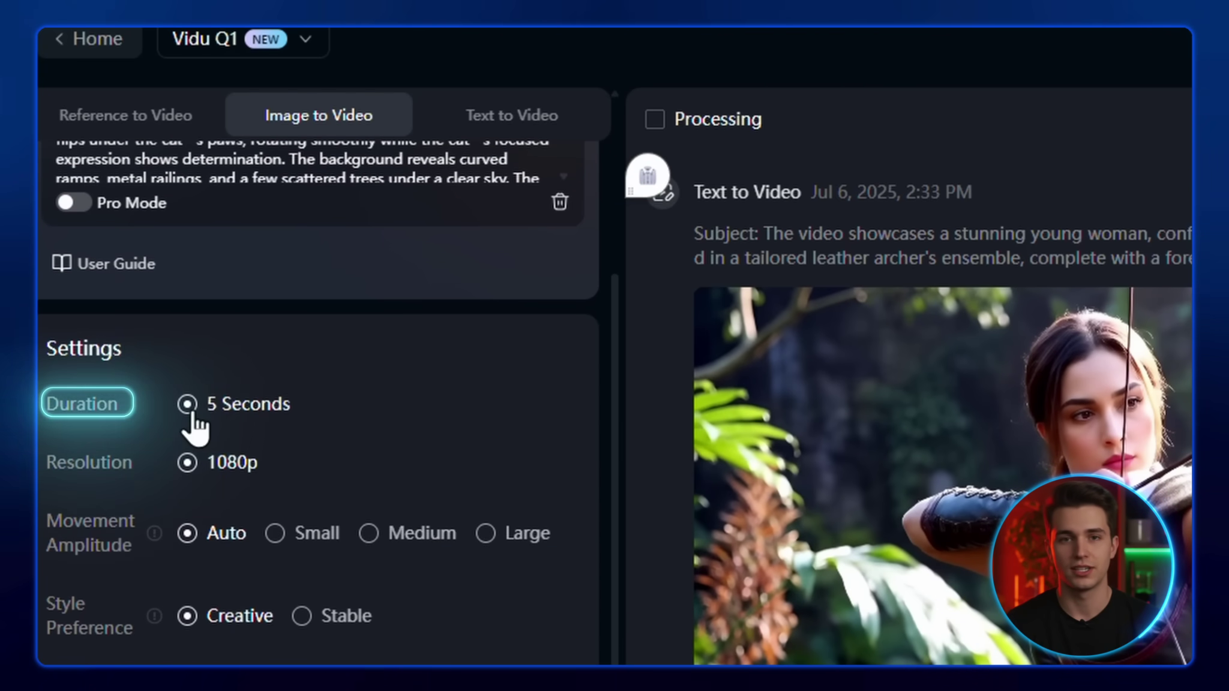
scroll(193, 475, "down", 2)
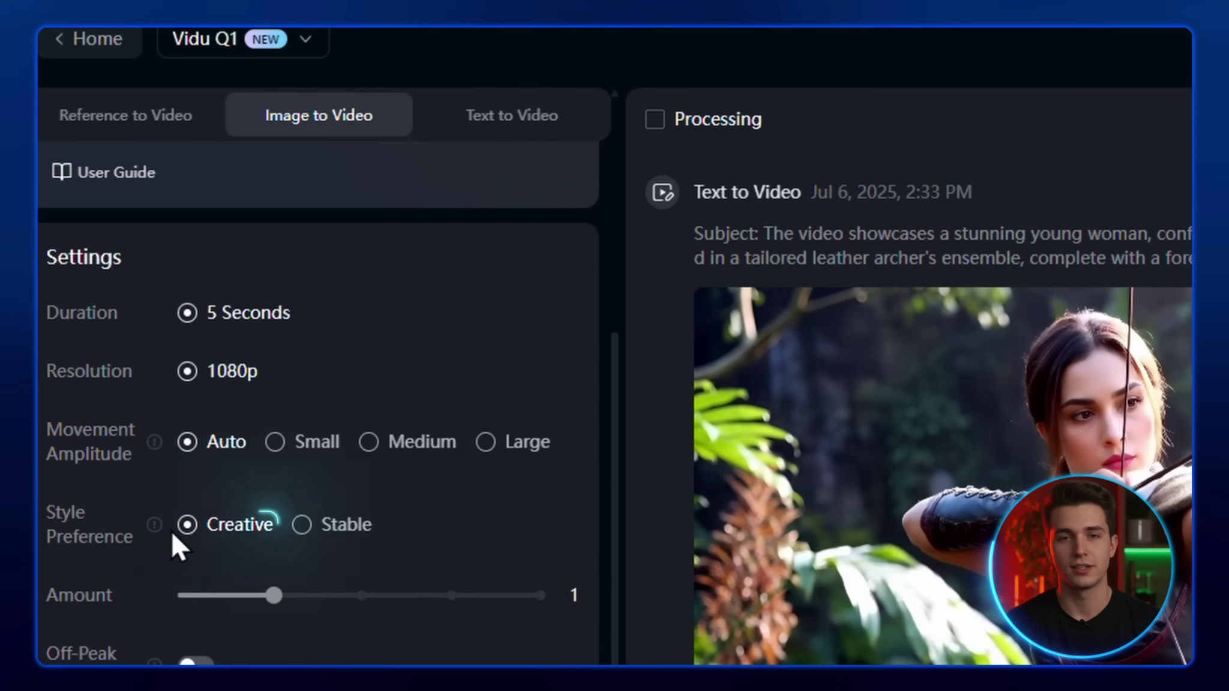
mouse_move(155, 525)
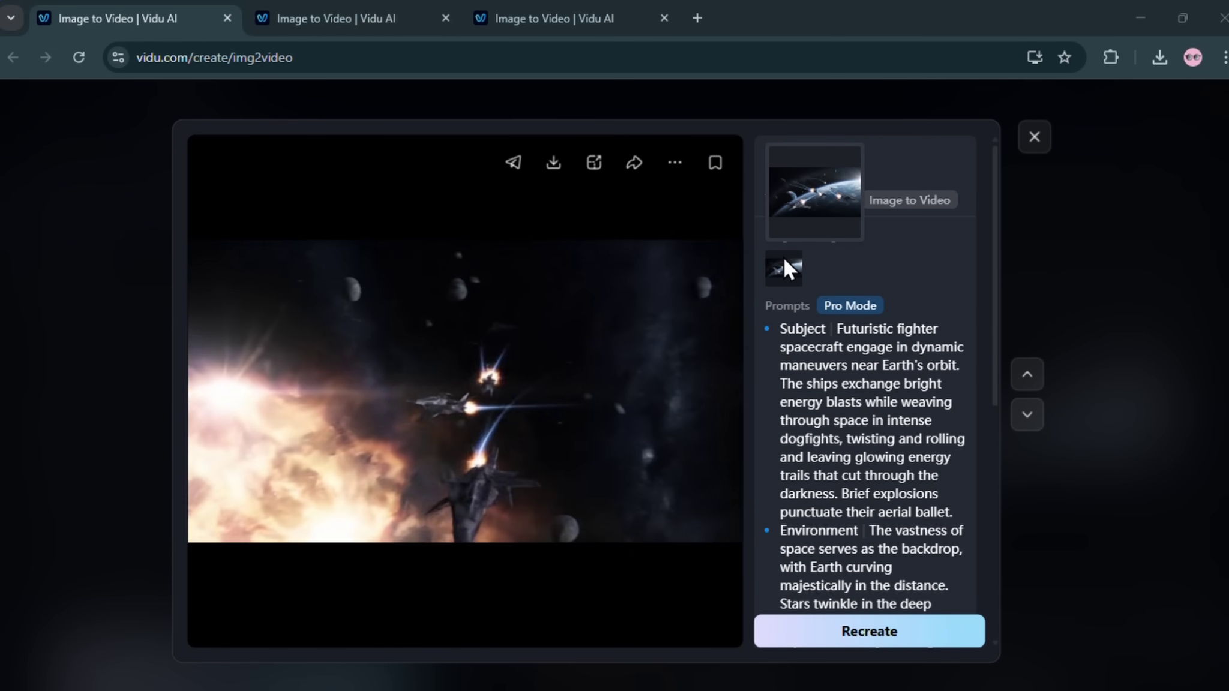
View the cat skateboard and black sports car video results in their browser tabs
key("ctrl+Tab")
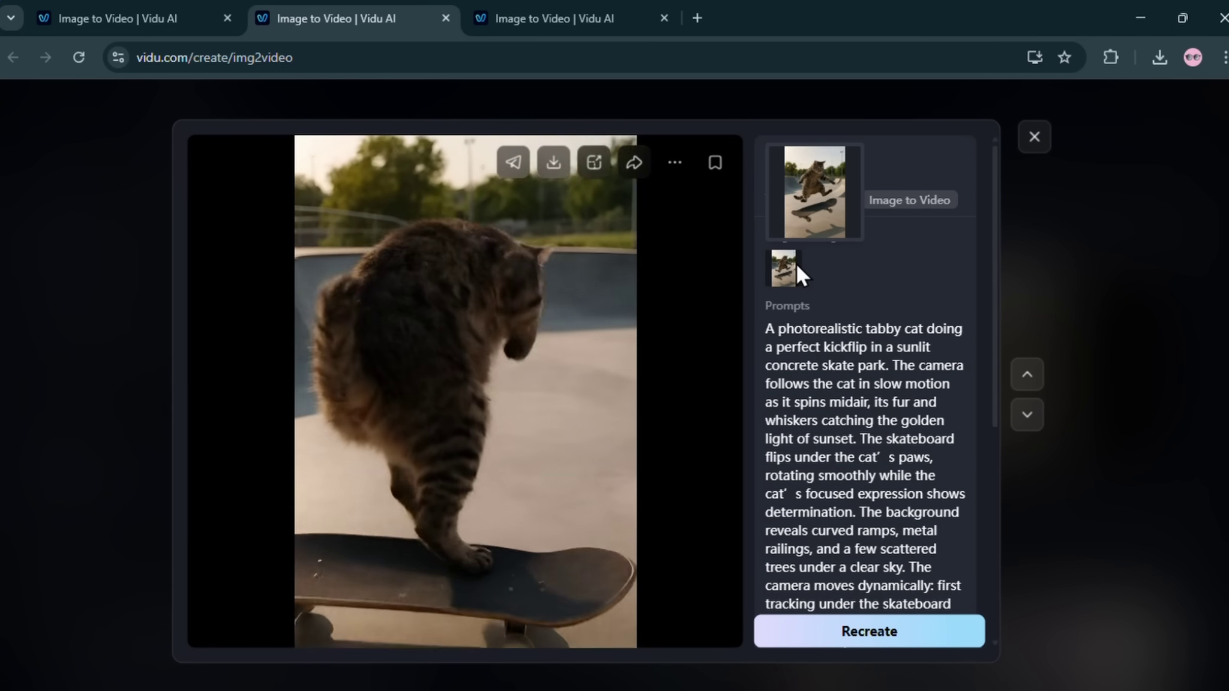
left_click(472, 15)
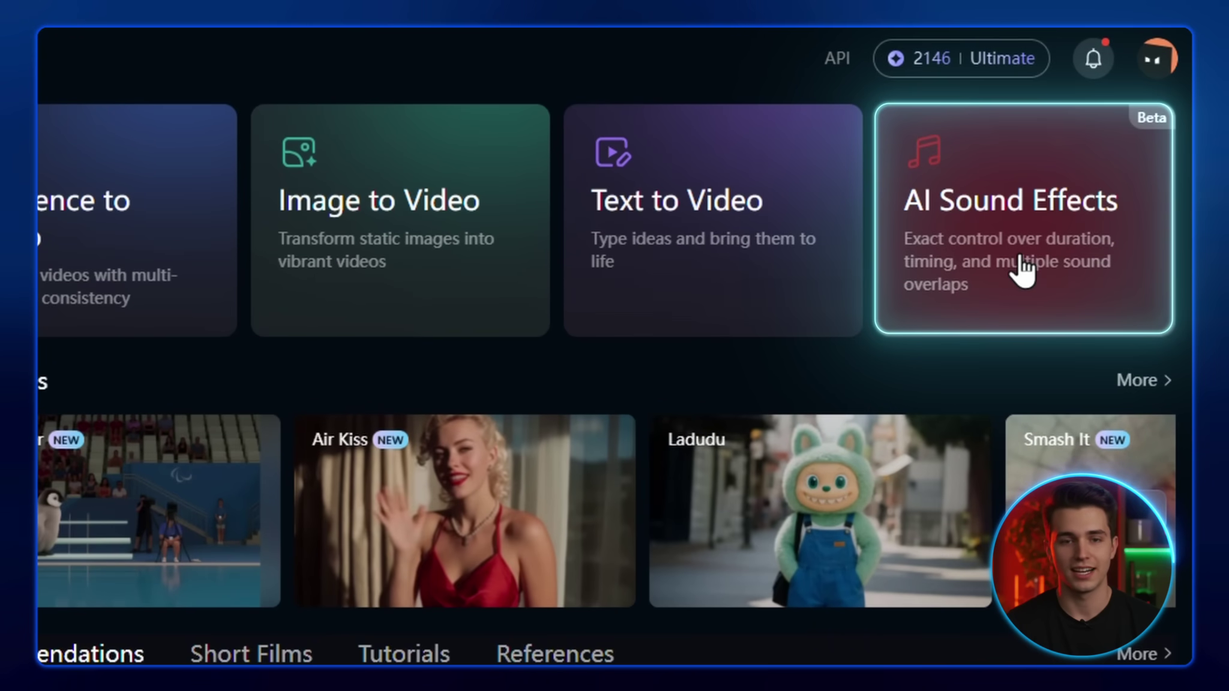
left_click(1023, 271)
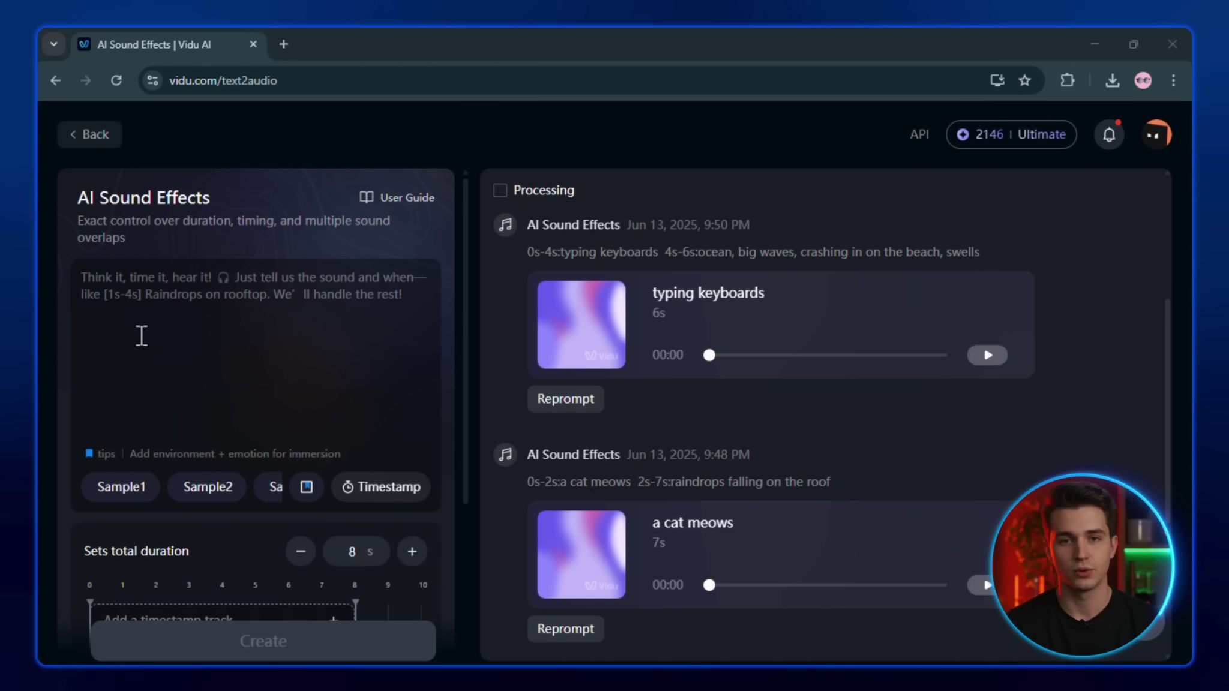
left_click(156, 292)
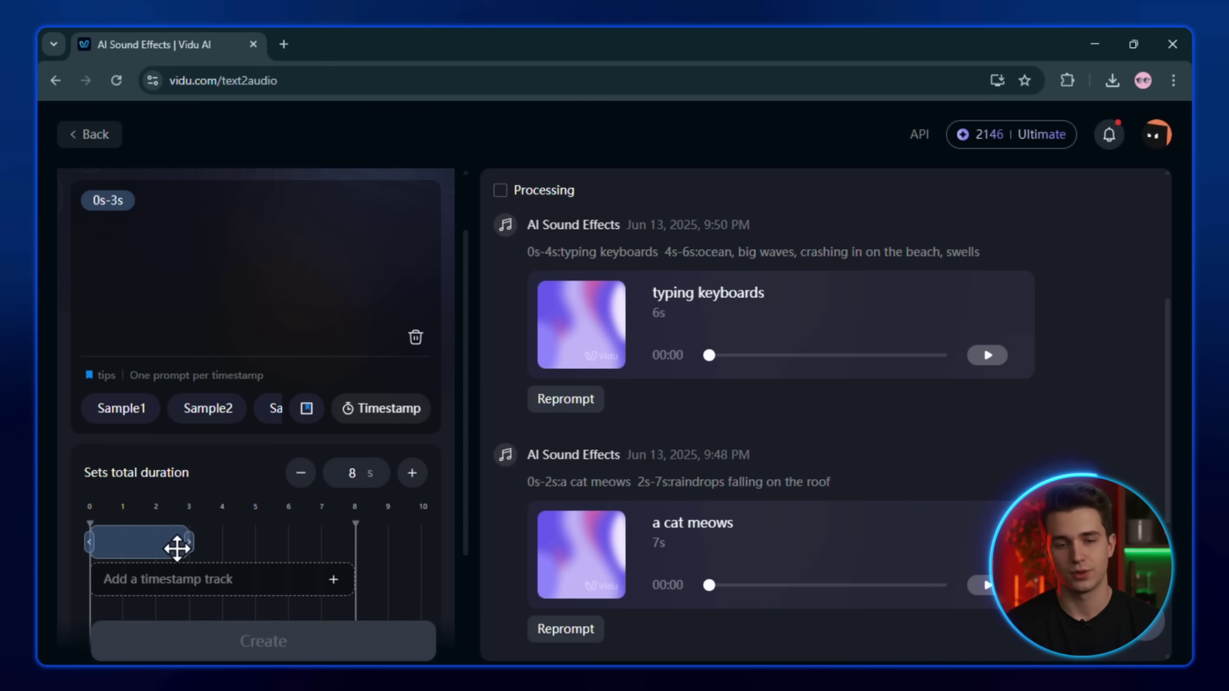
scroll(178, 547, "up", 2)
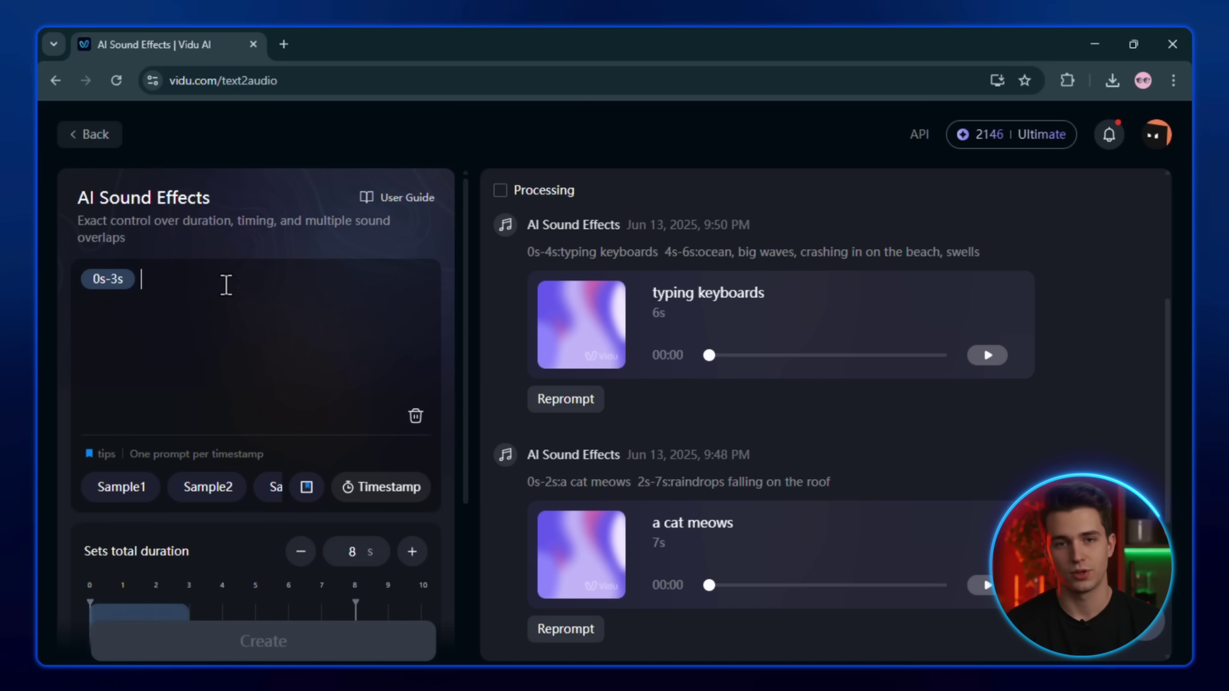
type("E")
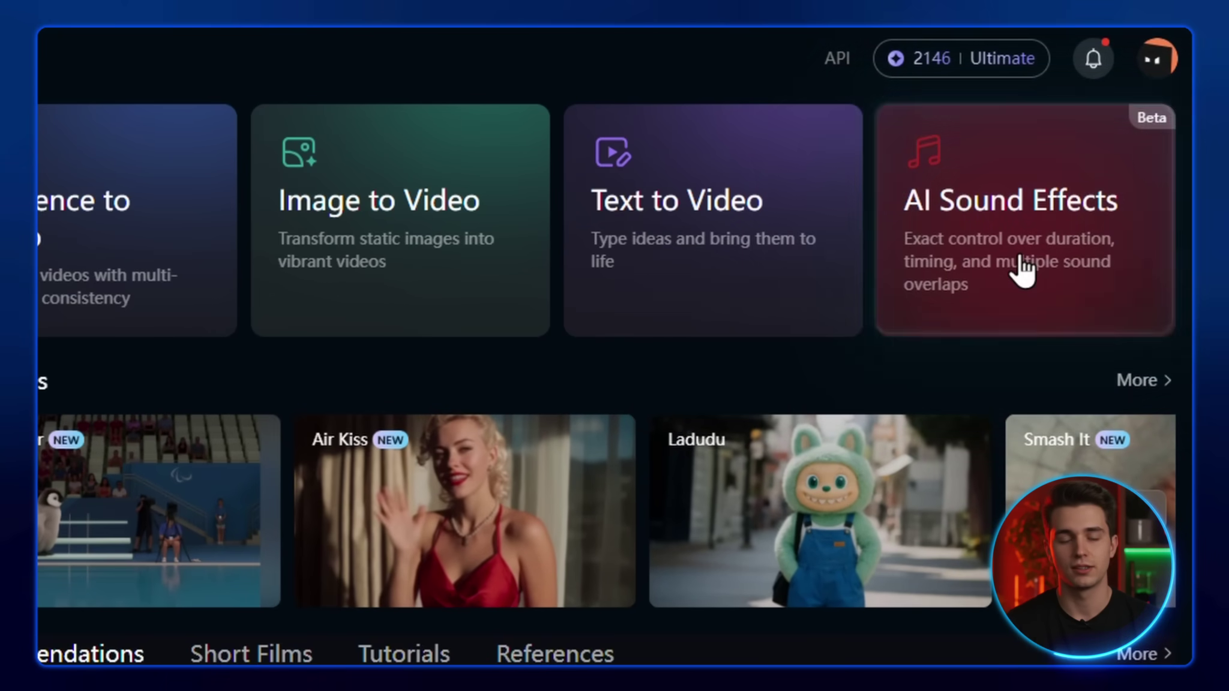
Open AI Sound Effects and add a 0–3s timestamp track prompted 'Engine Start'
left_click(1013, 264)
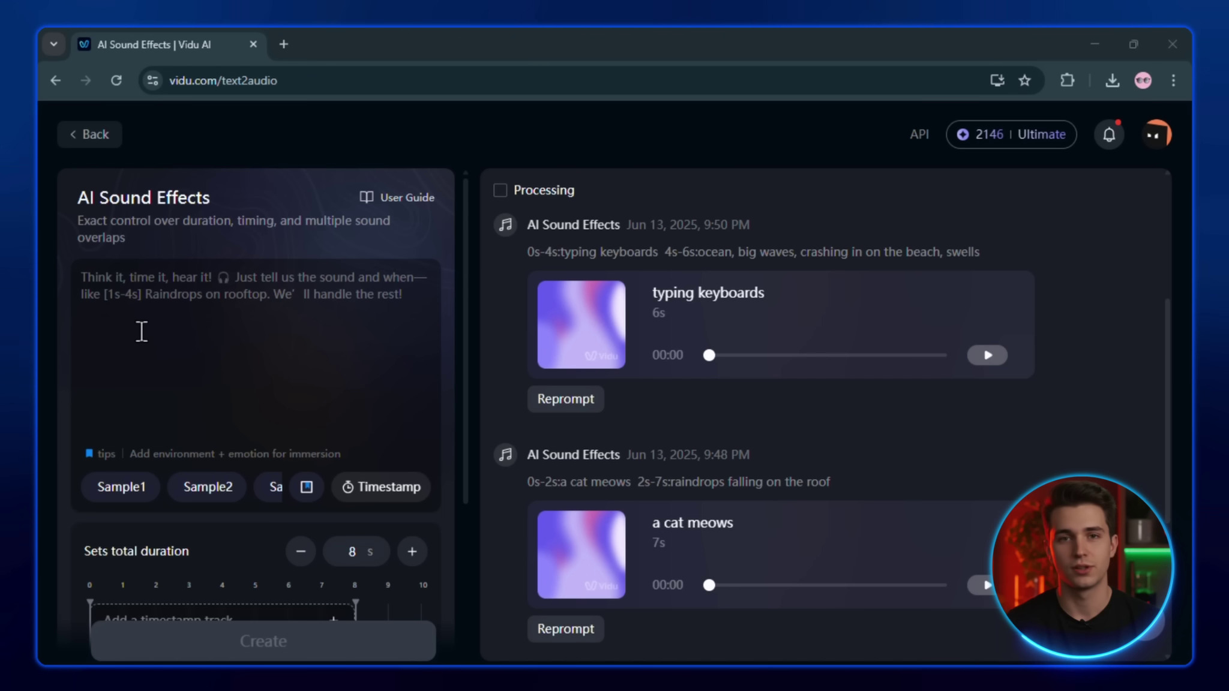
left_click(155, 293)
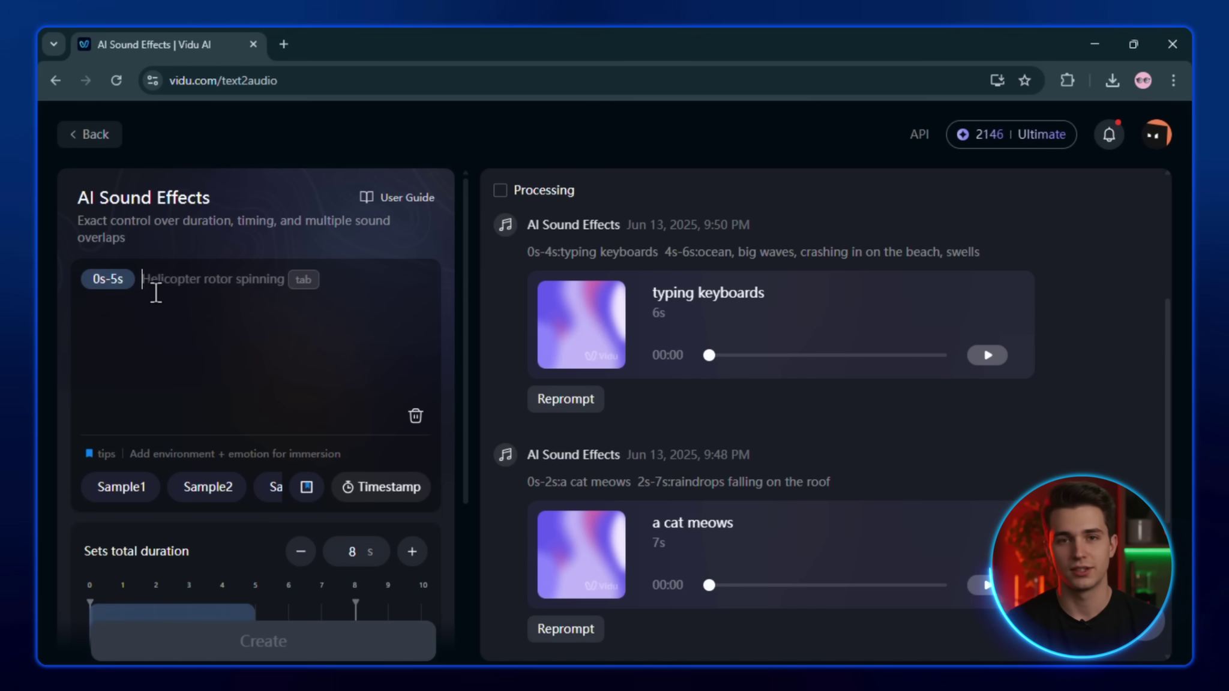
scroll(179, 341, "down", 2)
mouse_move(250, 538)
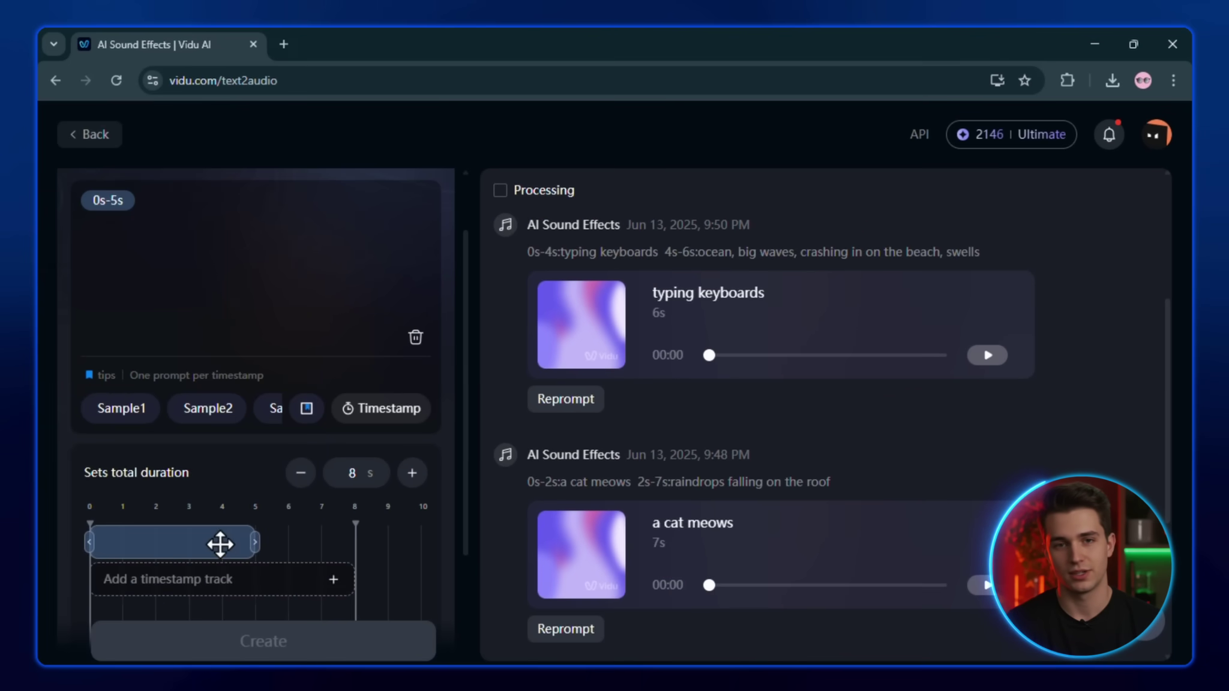
scroll(220, 540, "up", 2)
left_click(225, 285)
type("Engine Start")
Add a second track stretched to 3–8s with the prompt 'Car Roaring'
key("Return")
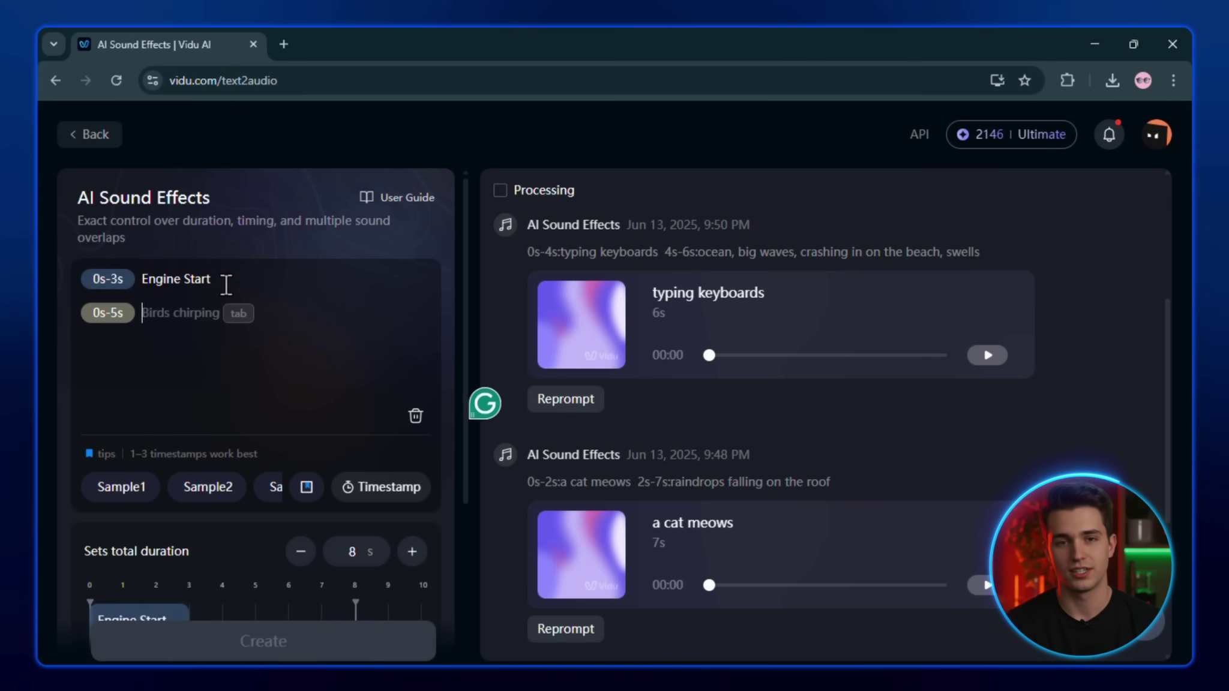
scroll(180, 420, "down", 2)
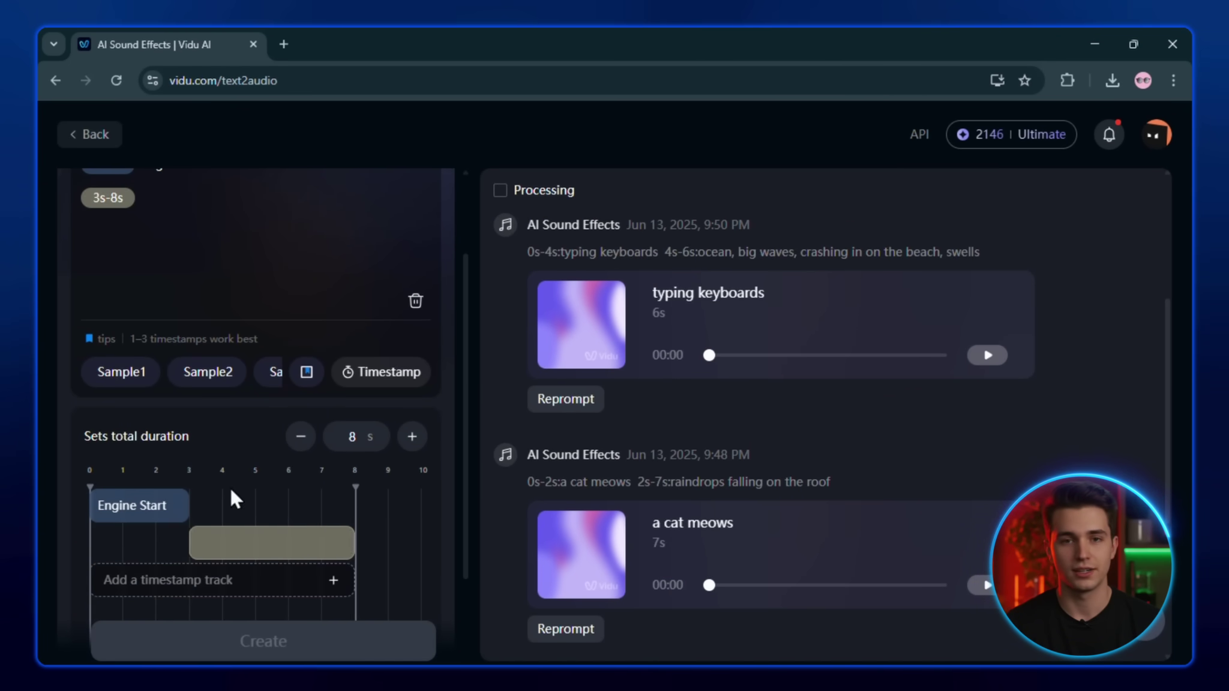
left_click_drag(312, 547, 355, 546)
scroll(231, 498, "up", 2)
left_click(174, 319)
type("Car Roaring")
Add a third cheering-audience track at 5–8s, set duration to 8 seconds, and create
key("Return")
scroll(173, 319, "down", 2)
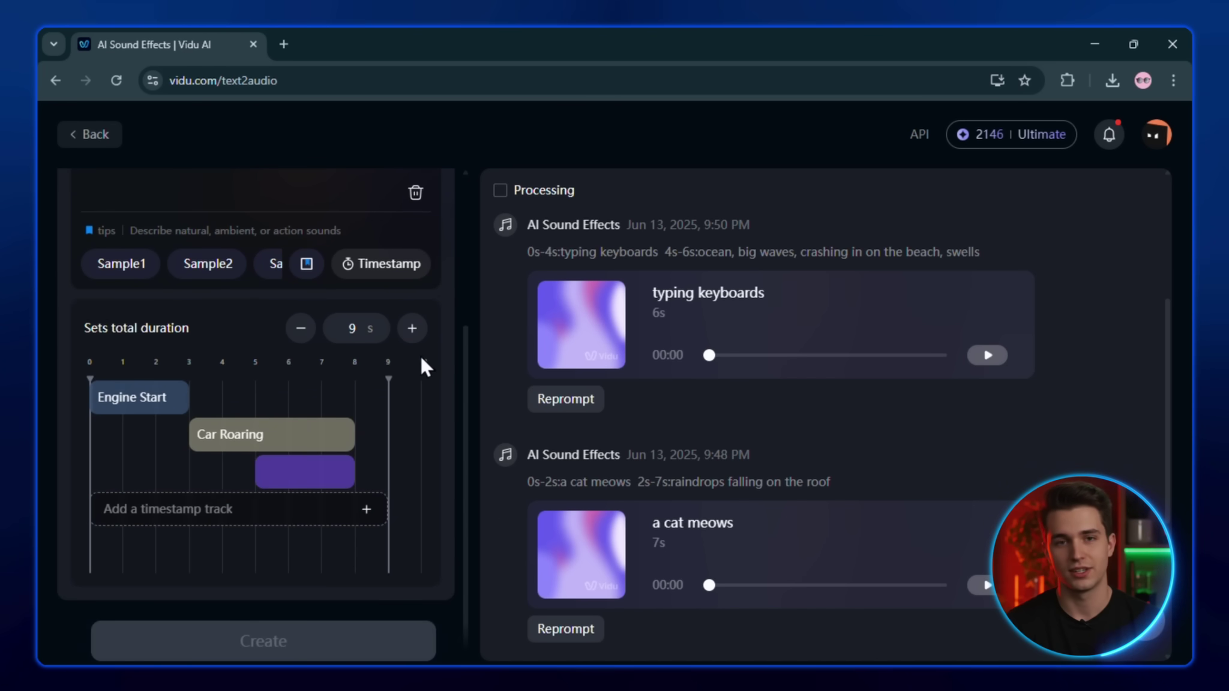
left_click(301, 328)
scroll(316, 349, "up", 2)
type("Audience Cheering")
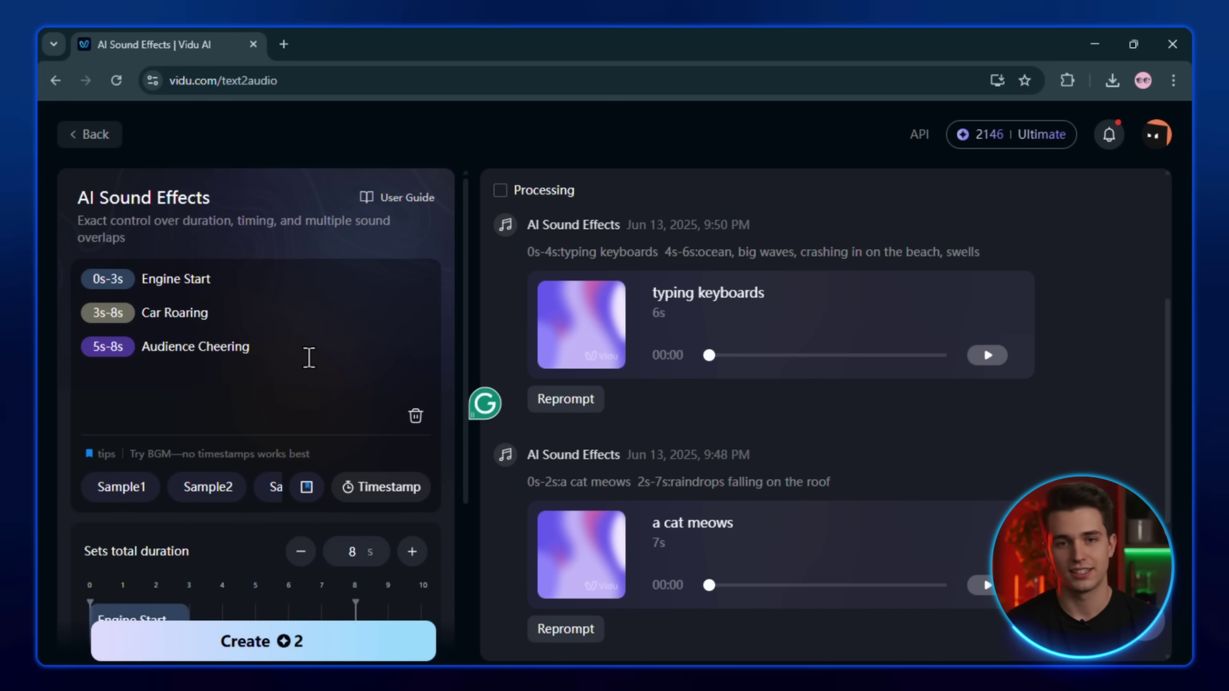
scroll(310, 363, "down", 2)
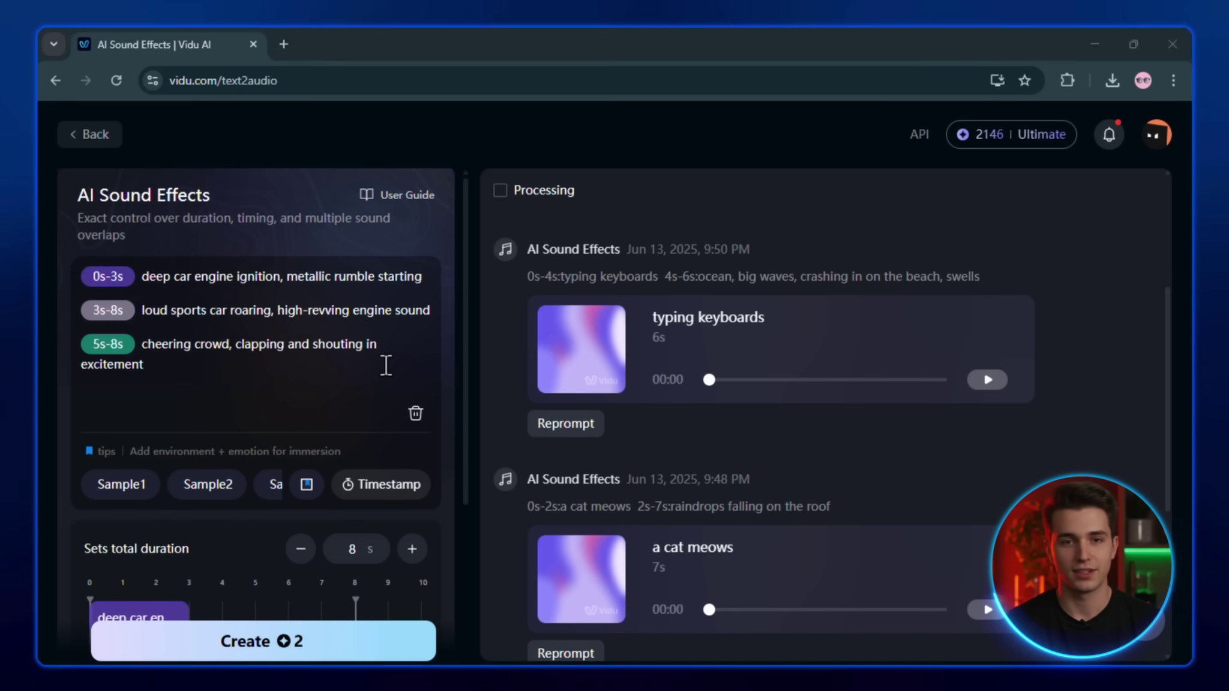
scroll(348, 477, "down", 3)
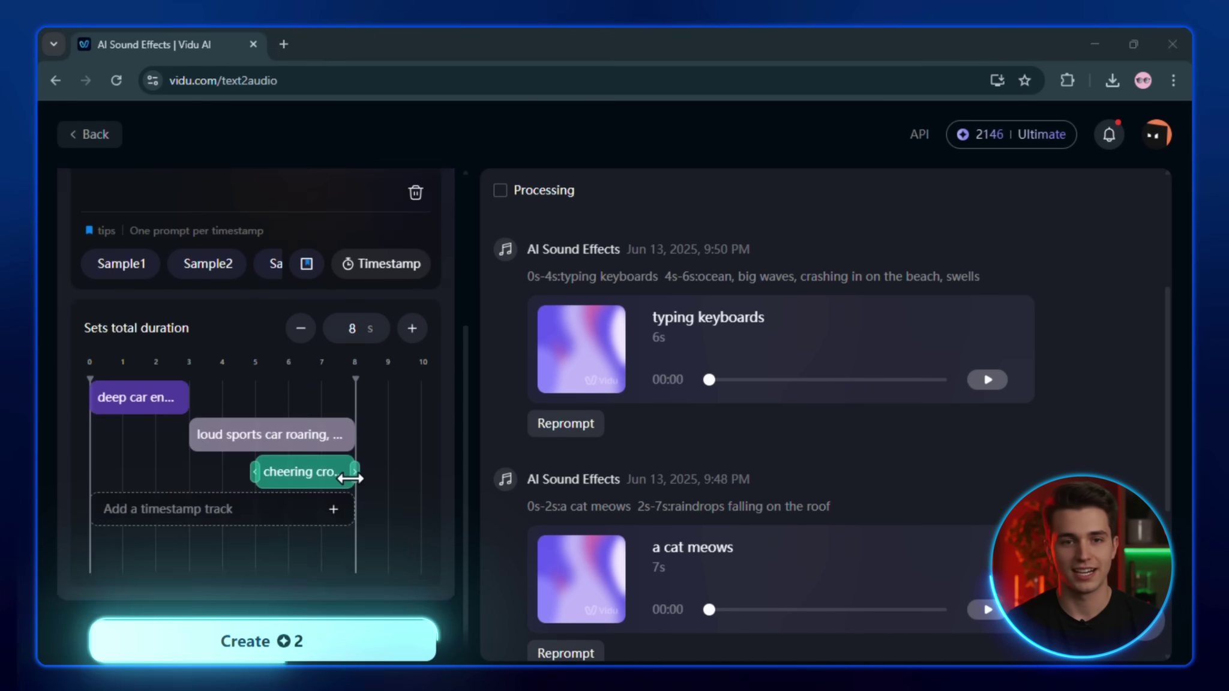
left_click(273, 641)
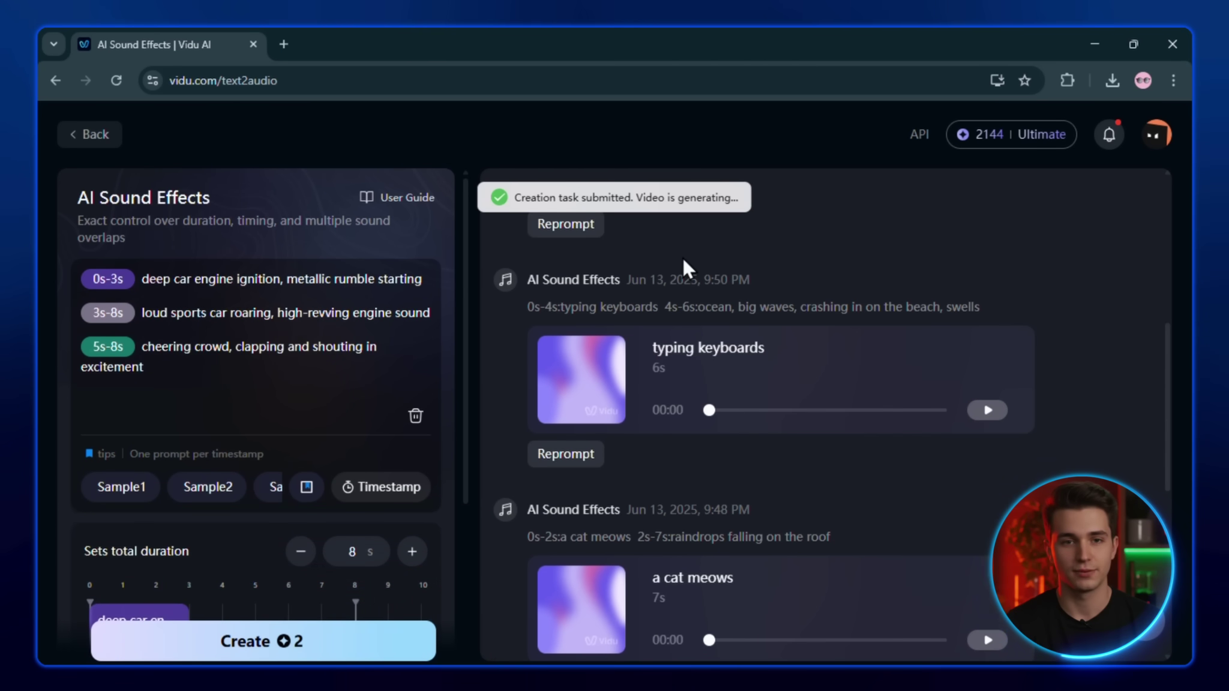
Download the car sound, place it at 0 under the car clip, and play full screen
left_click(910, 239)
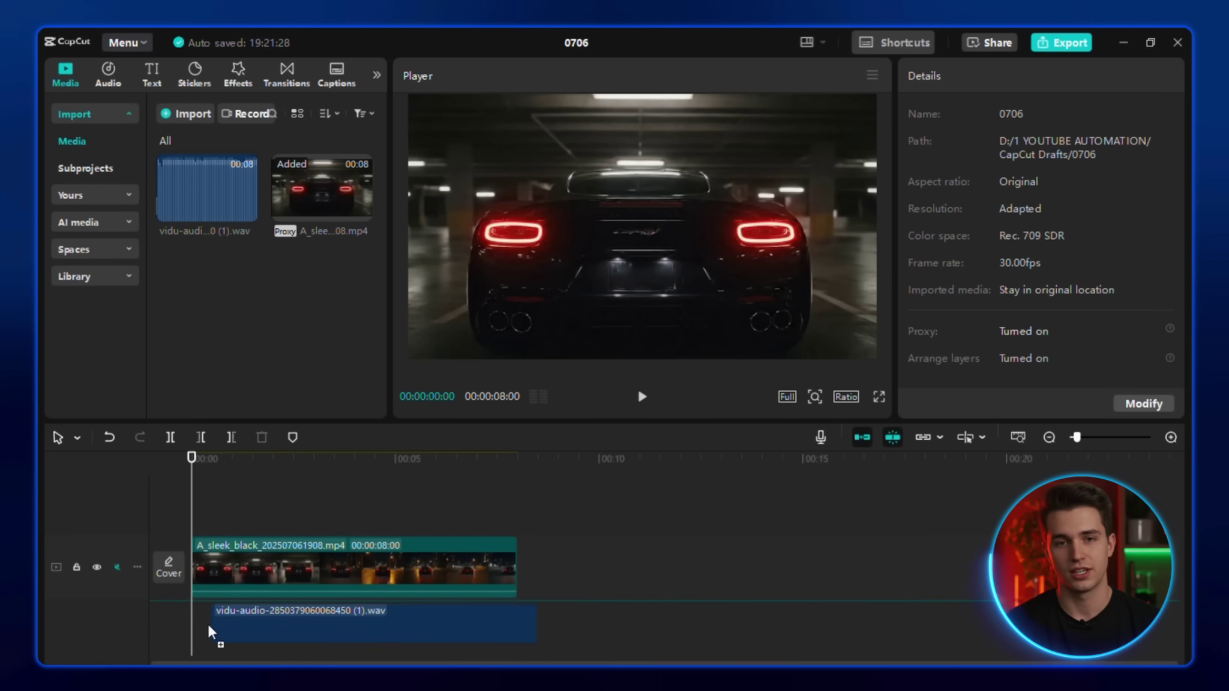
left_click_drag(208, 630, 192, 635)
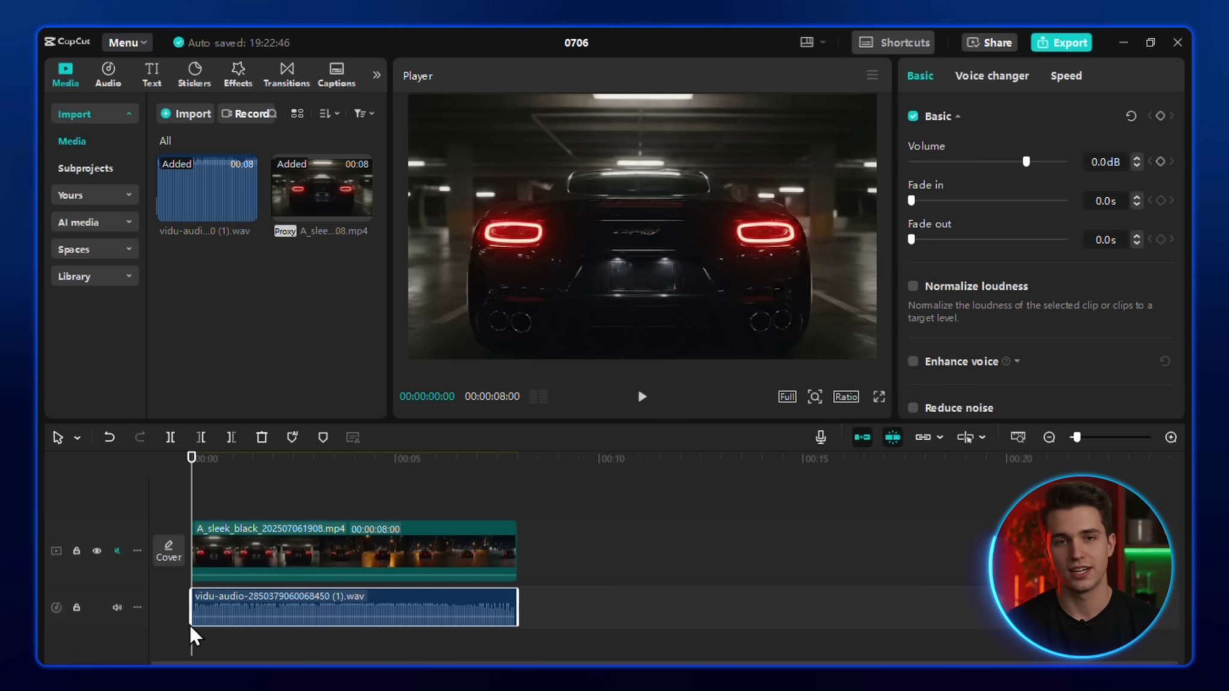
scroll(270, 579, "up", 3)
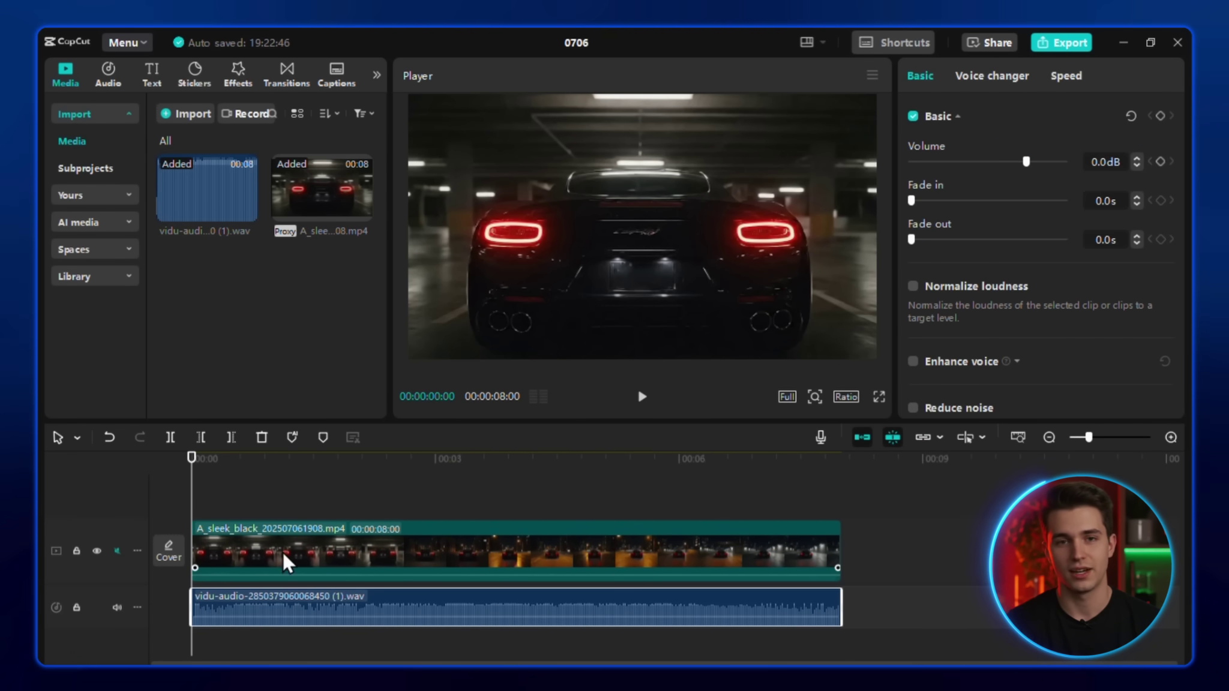
left_click(879, 396)
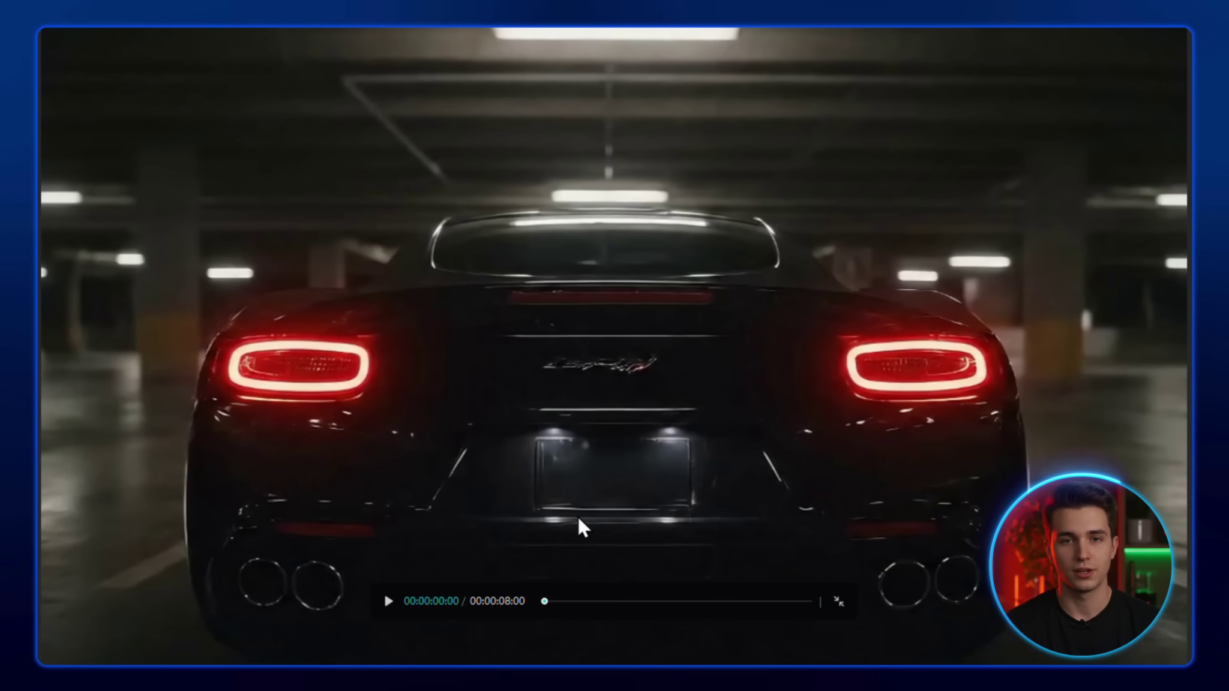
left_click(388, 605)
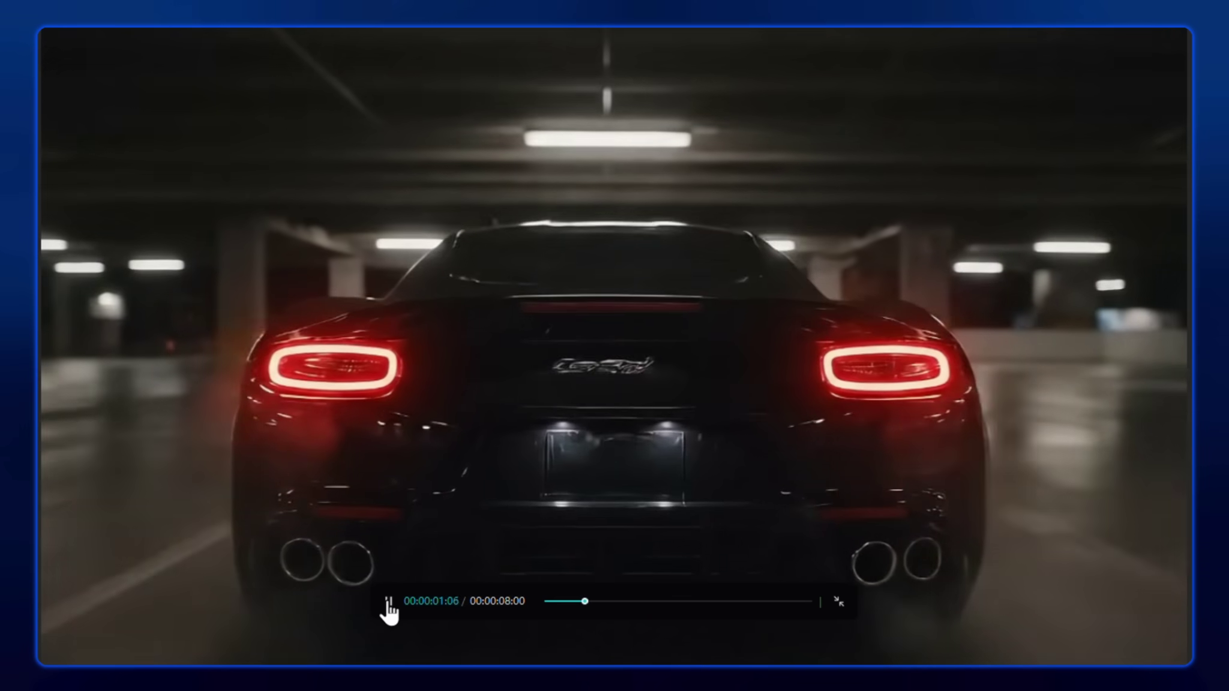